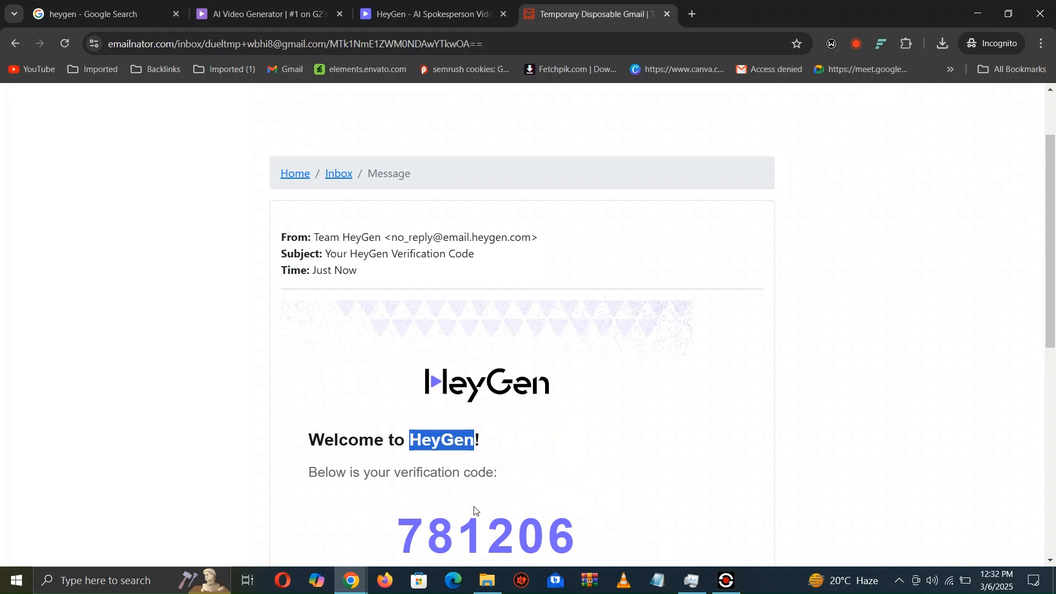
- Copy the verification code from the HeyGen email into the sign-up page's code field and verify it
{"action": "double_click", "coordinate": [461, 523]}
{"action": "right_click", "coordinate": [461, 522]}
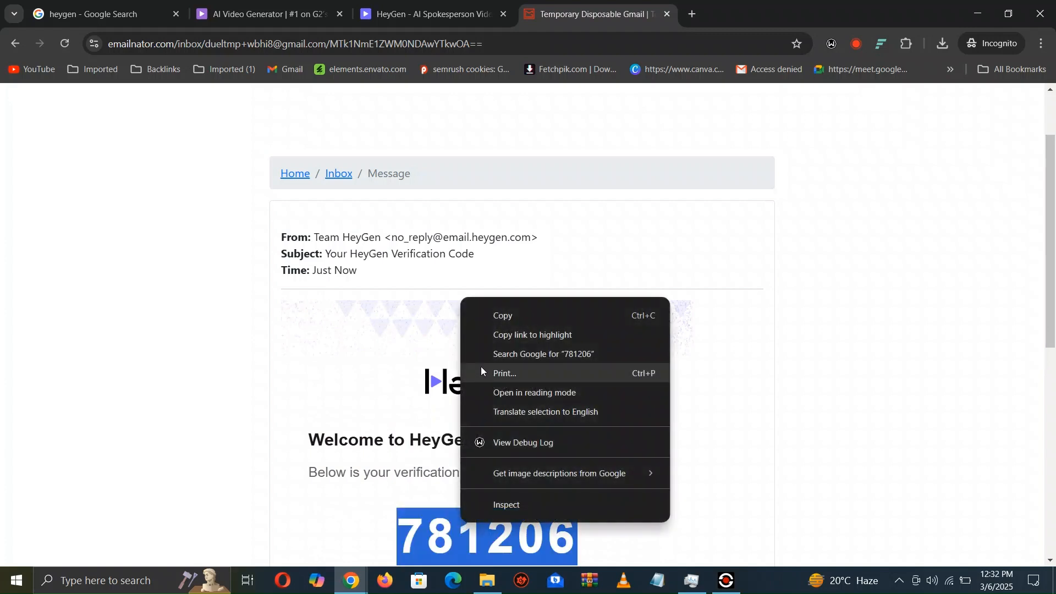
{"action": "left_click", "coordinate": [497, 319]}
{"action": "left_click", "coordinate": [435, 14]}
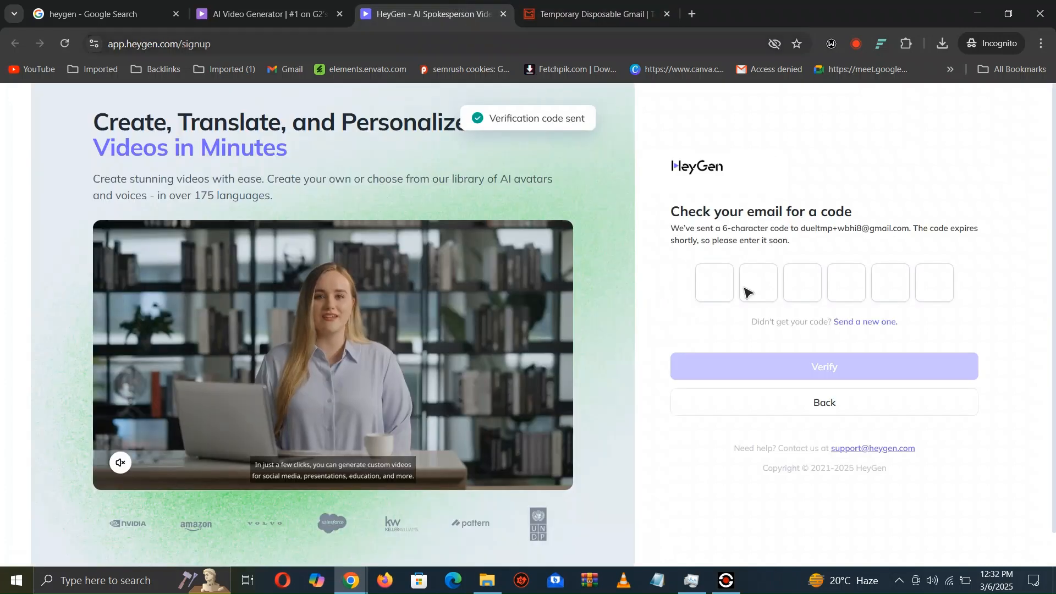
{"action": "right_click", "coordinate": [709, 297]}
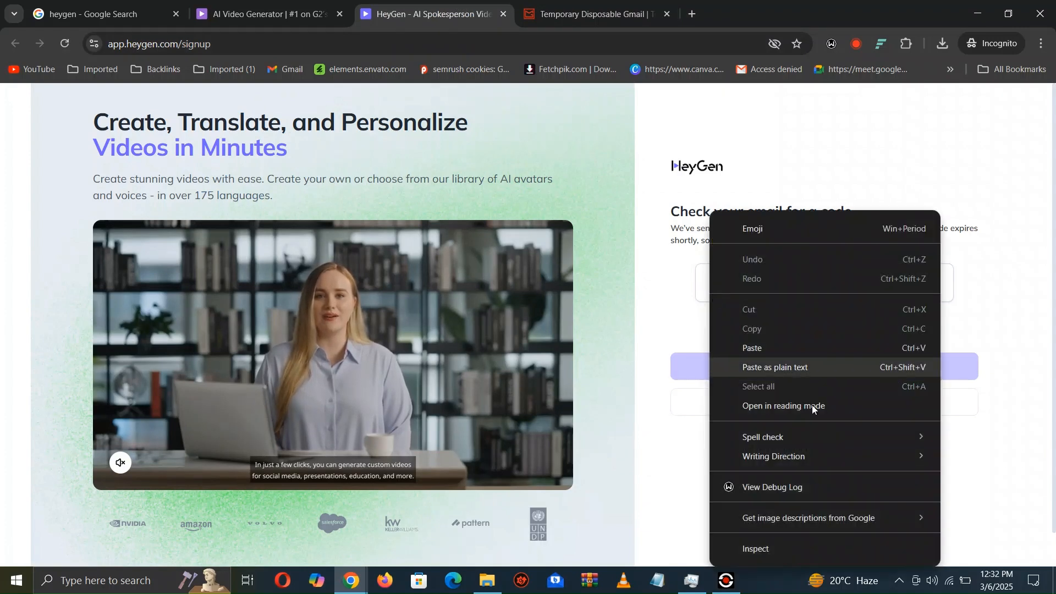
{"action": "left_click", "coordinate": [767, 364]}
{"action": "left_click", "coordinate": [786, 377]}
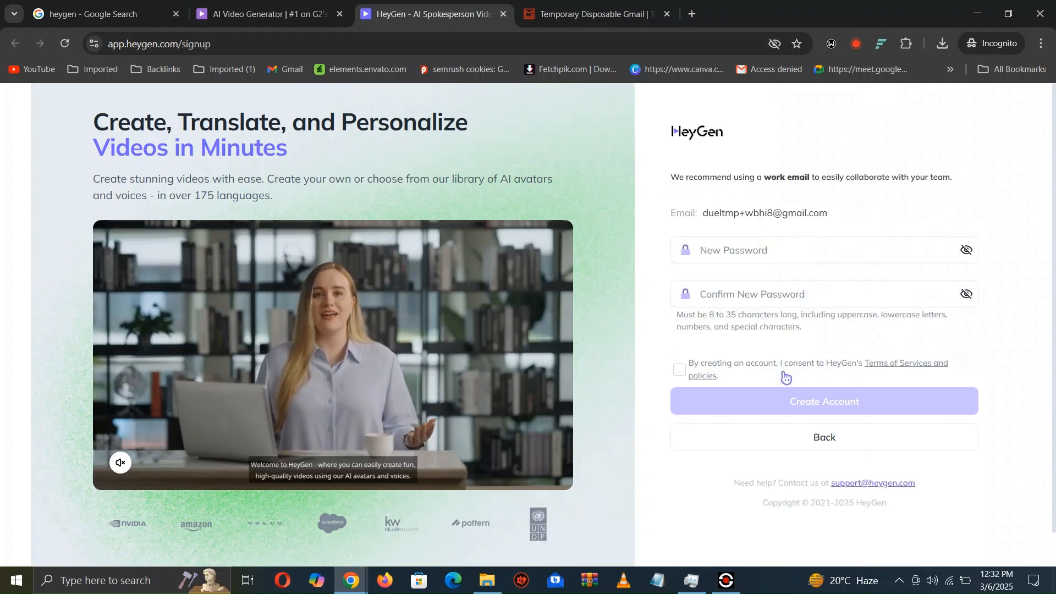
- Enter the new account password in both password fields, accept the Terms of Service and create the account
{"action": "left_click", "coordinate": [771, 262]}
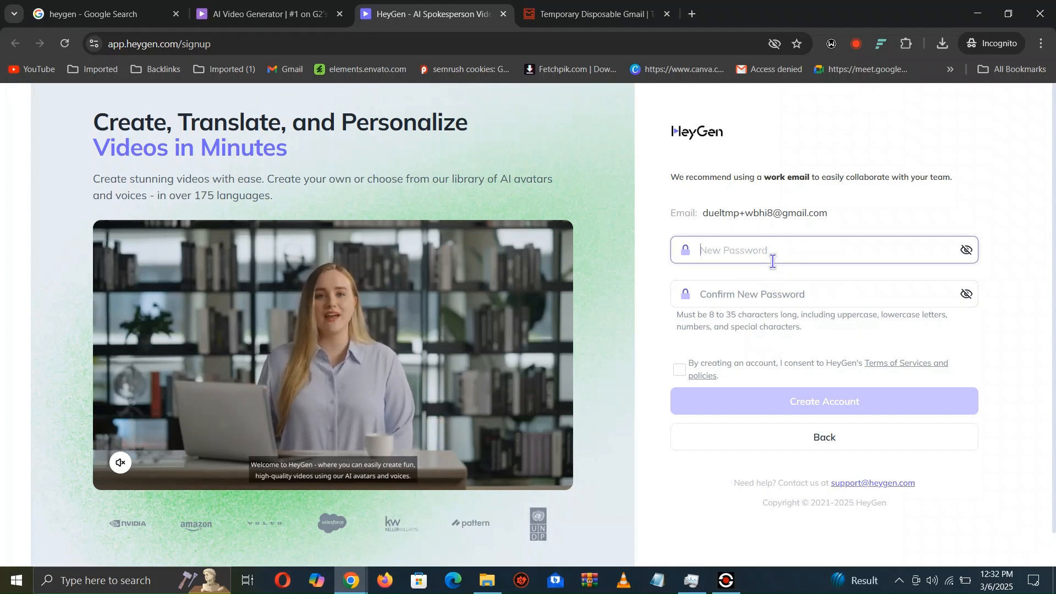
{"action": "type", "text": "D"}
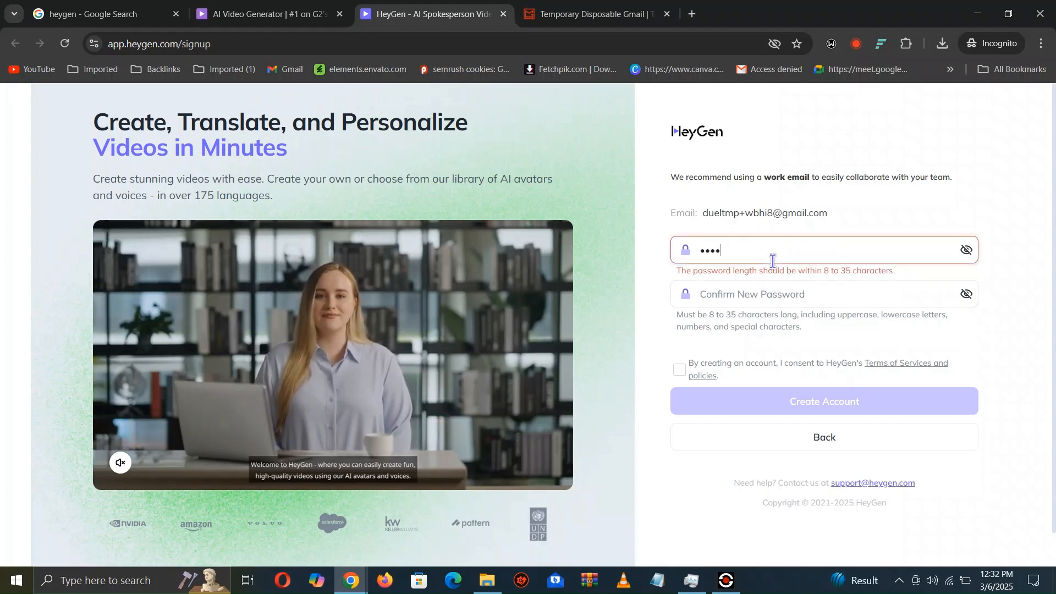
{"action": "type", "text": "a••••"}
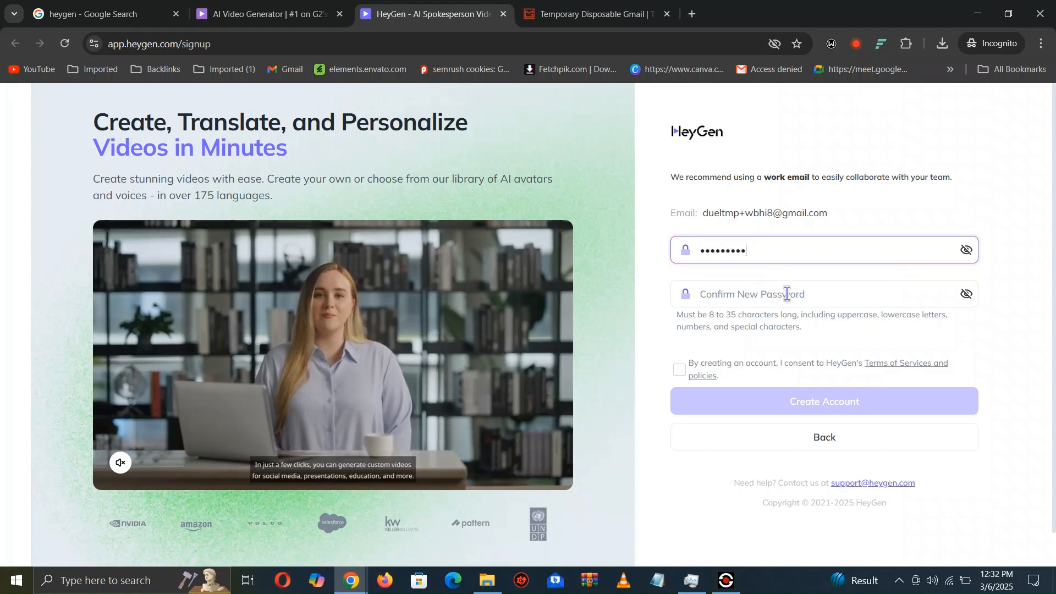
{"action": "left_click", "coordinate": [782, 301]}
{"action": "type", "text": "•••••••"}
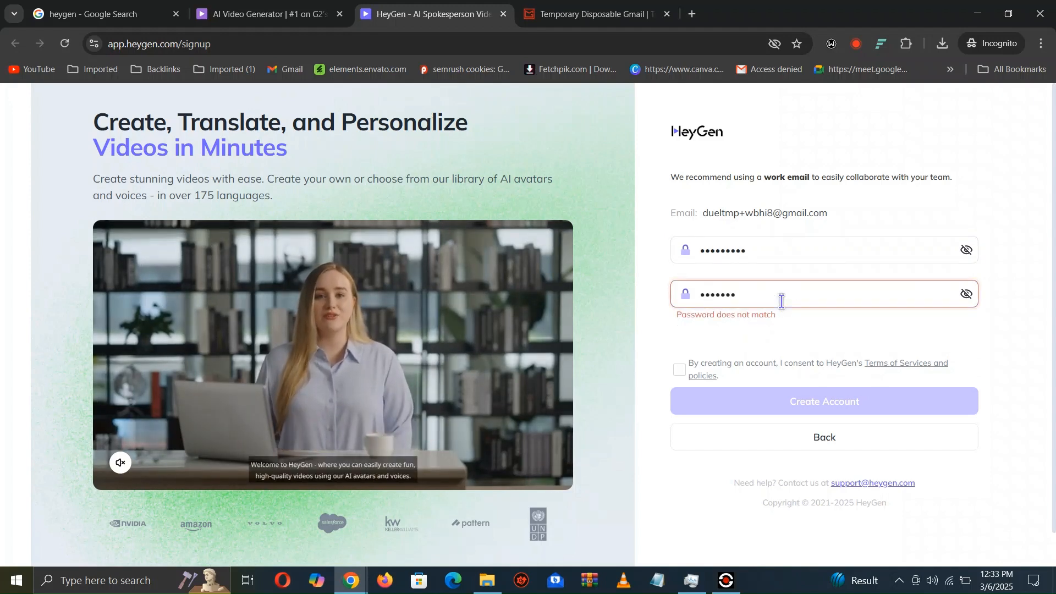
{"action": "key", "text": "ctrl+a"}
{"action": "key", "text": "BackSpace"}
{"action": "type", "text": "•••••••••"}
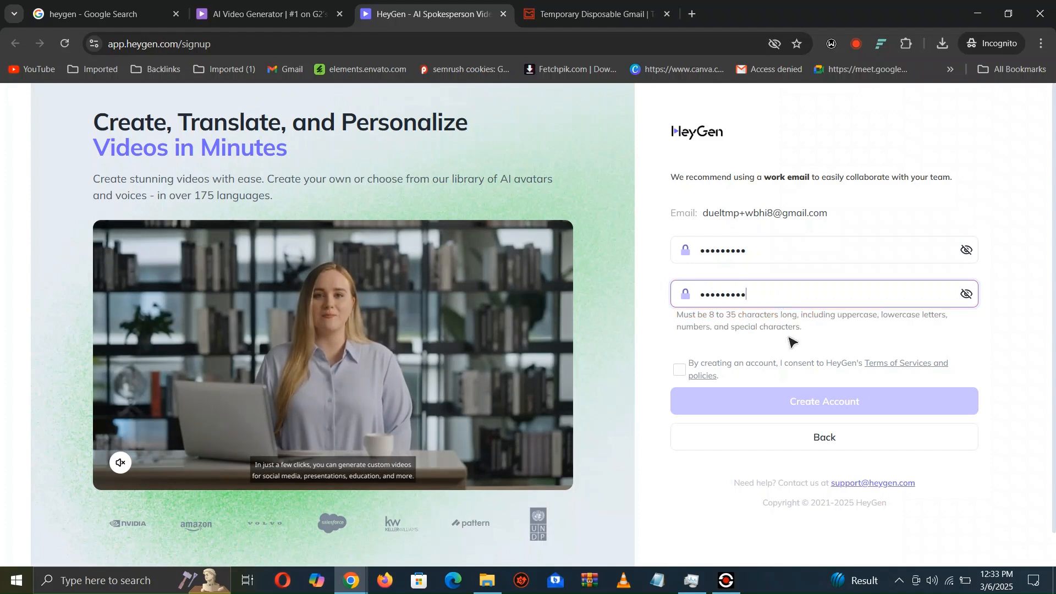
{"action": "left_click", "coordinate": [679, 369]}
{"action": "left_click", "coordinate": [776, 408]}
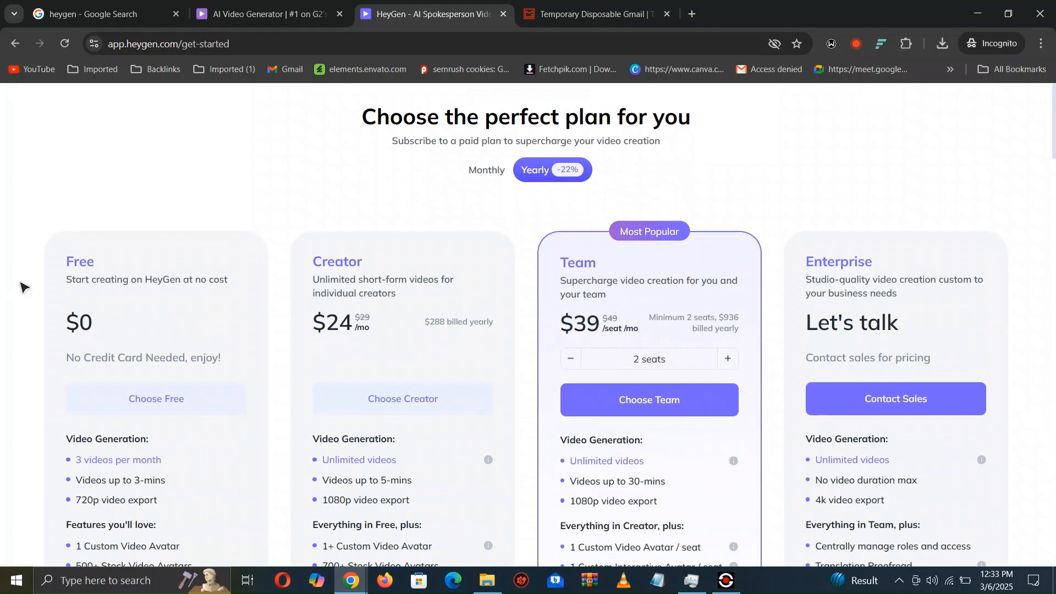
- Choose the Free plan, then answer the onboarding questions with English (Default) and Marketing videos for a product or brand
{"action": "left_click", "coordinate": [172, 399]}
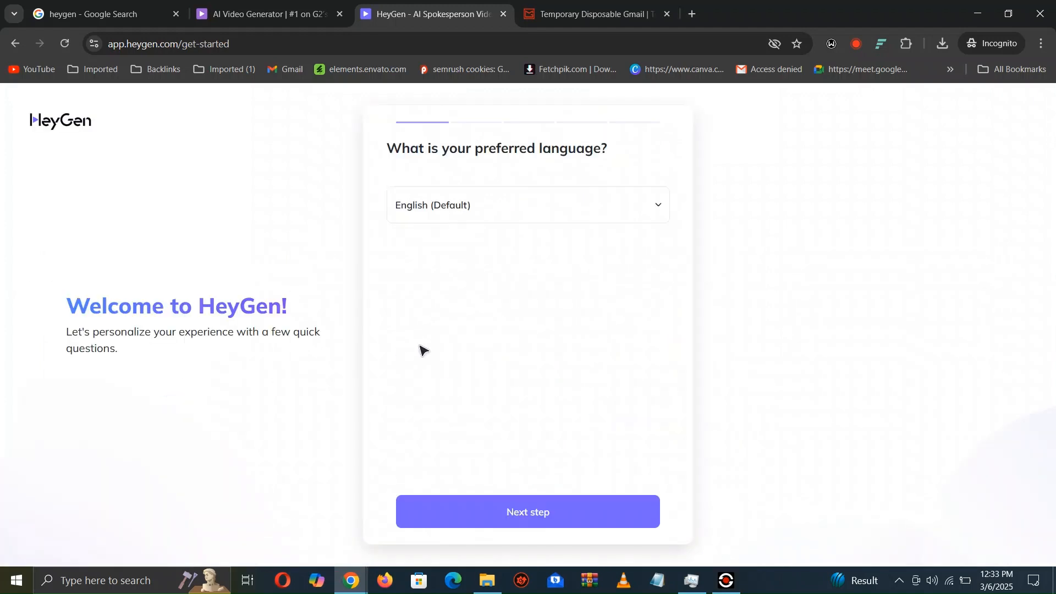
{"action": "left_click", "coordinate": [552, 512]}
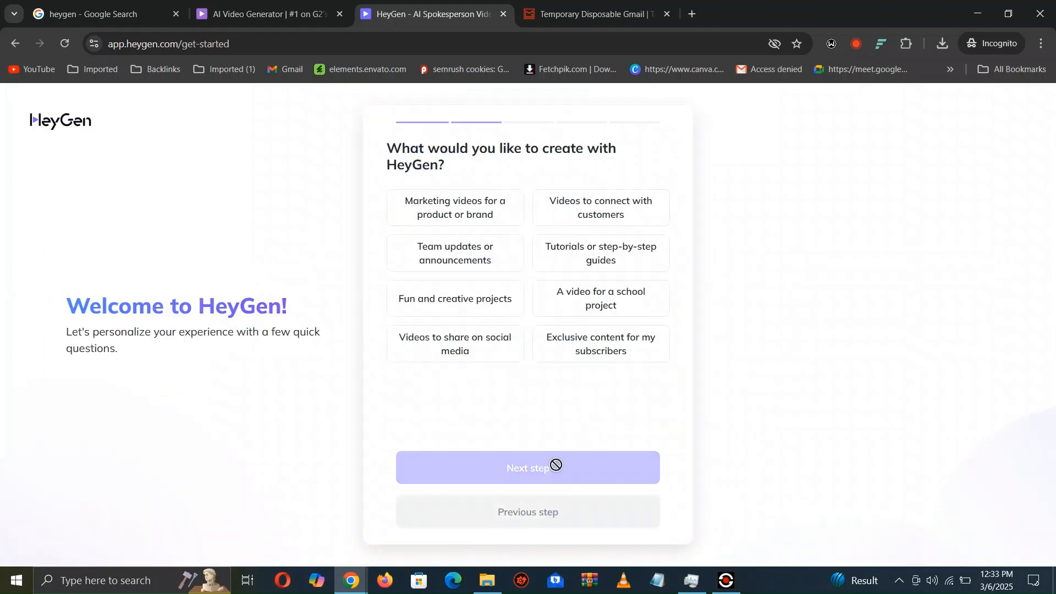
{"action": "left_click", "coordinate": [490, 219]}
{"action": "left_click", "coordinate": [533, 480]}
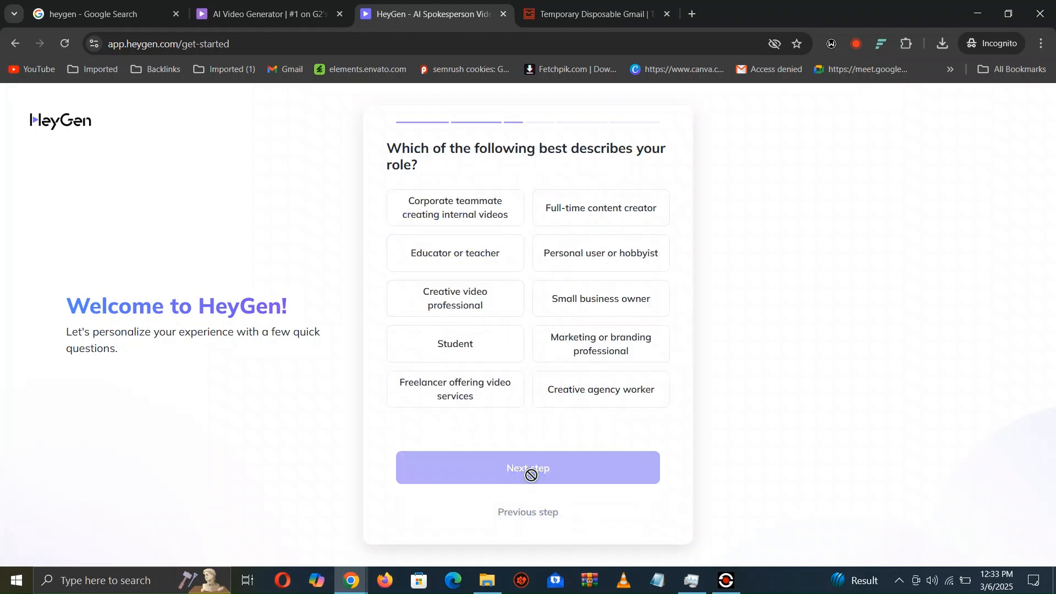
- Finish the onboarding survey with Full-time content creator, team size Just me and TikTok as the referral source, and submit it
{"action": "left_click", "coordinate": [627, 222]}
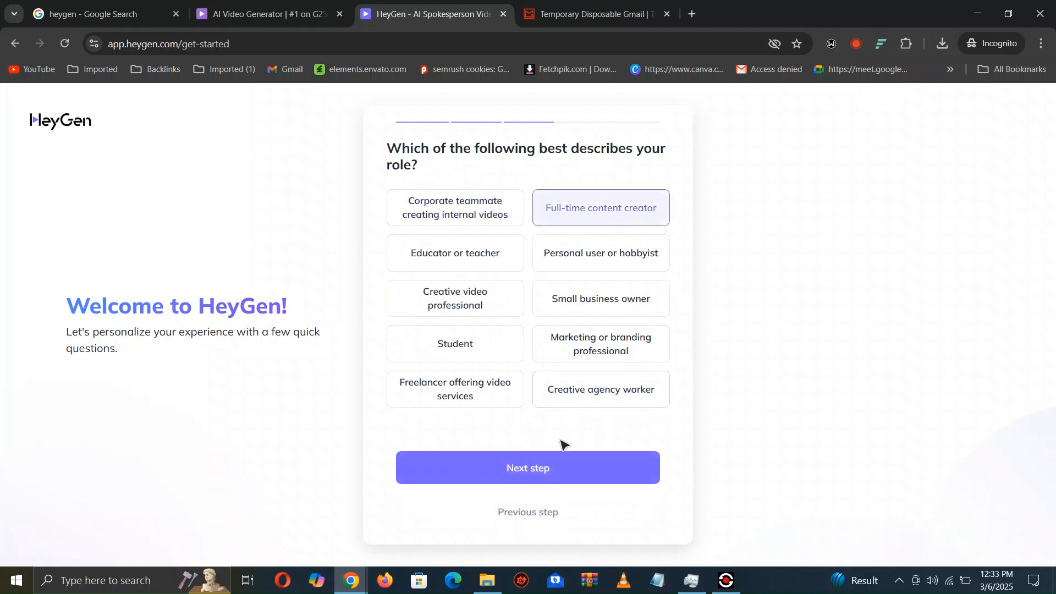
{"action": "left_click", "coordinate": [551, 477]}
{"action": "left_click", "coordinate": [482, 214]}
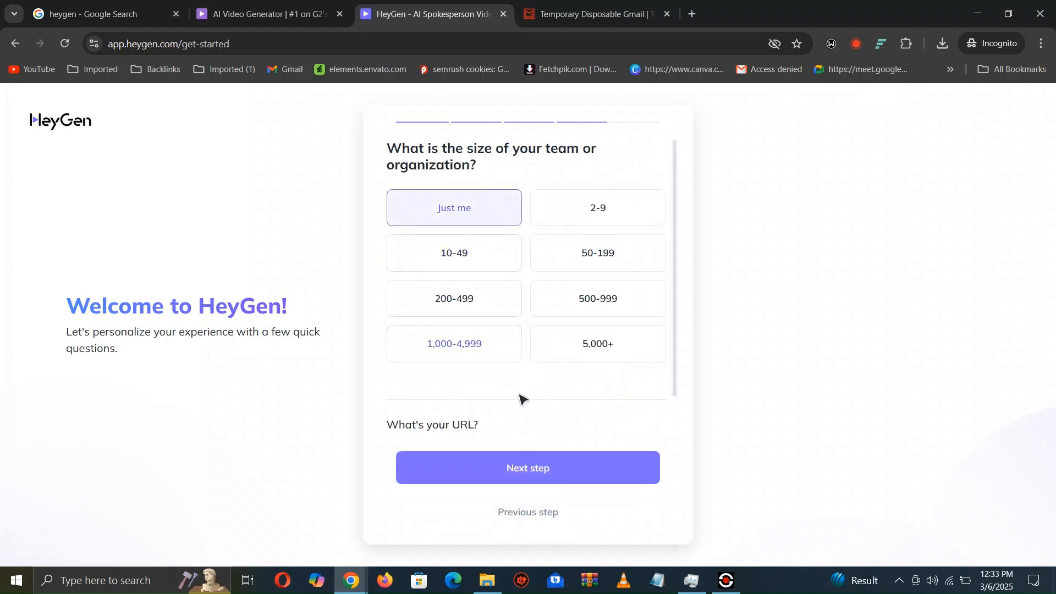
{"action": "left_click", "coordinate": [536, 467]}
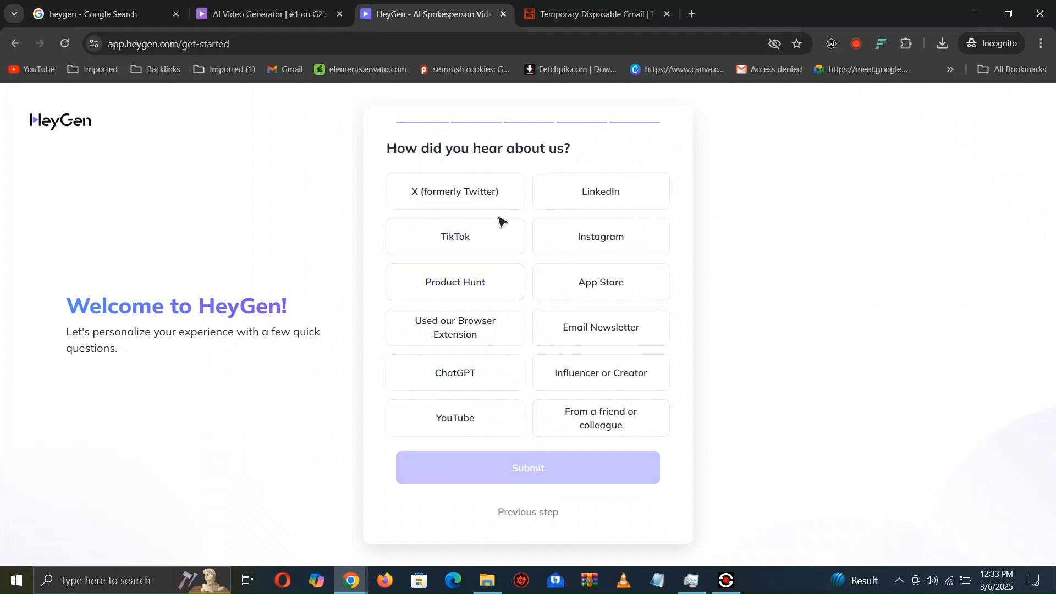
{"action": "left_click", "coordinate": [497, 235]}
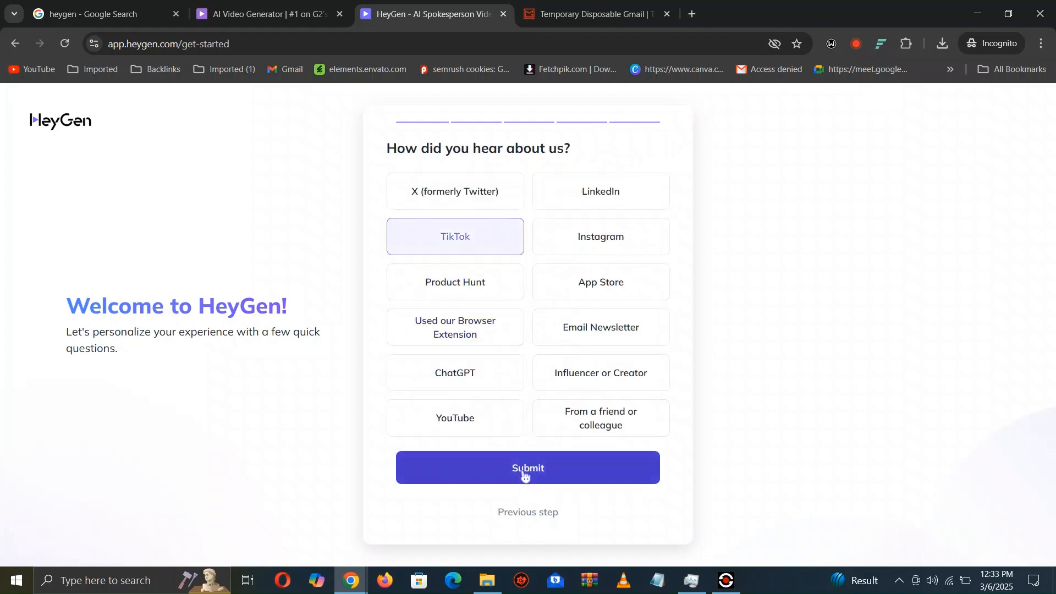
{"action": "left_click", "coordinate": [529, 471]}
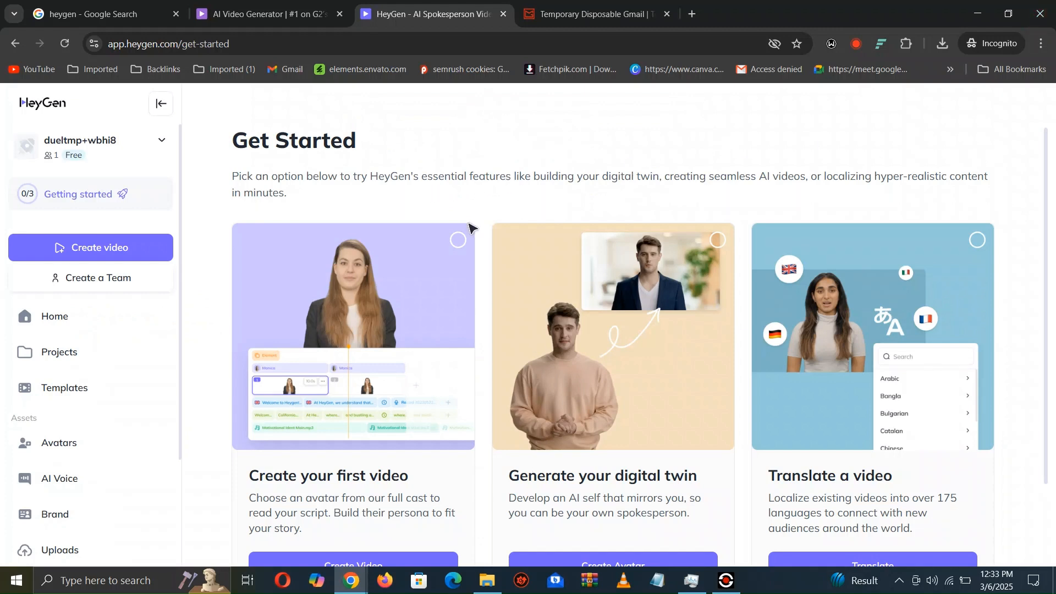
- Search the public avatars for "blonde" and open the looks of the Scarlett avatar
{"action": "left_click", "coordinate": [88, 443]}
{"action": "left_click", "coordinate": [280, 447]}
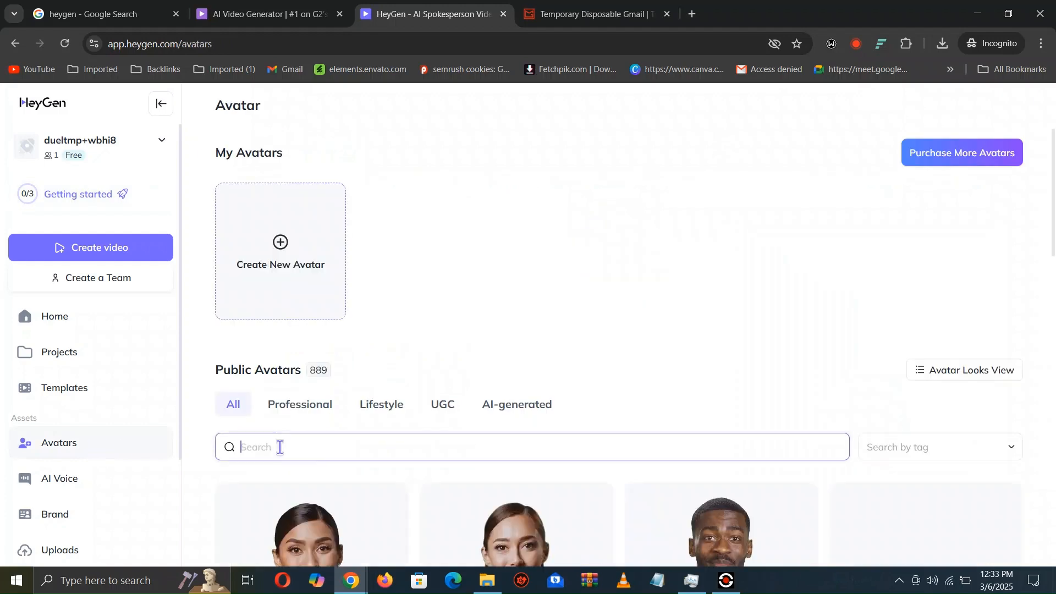
{"action": "type", "text": "blonde"}
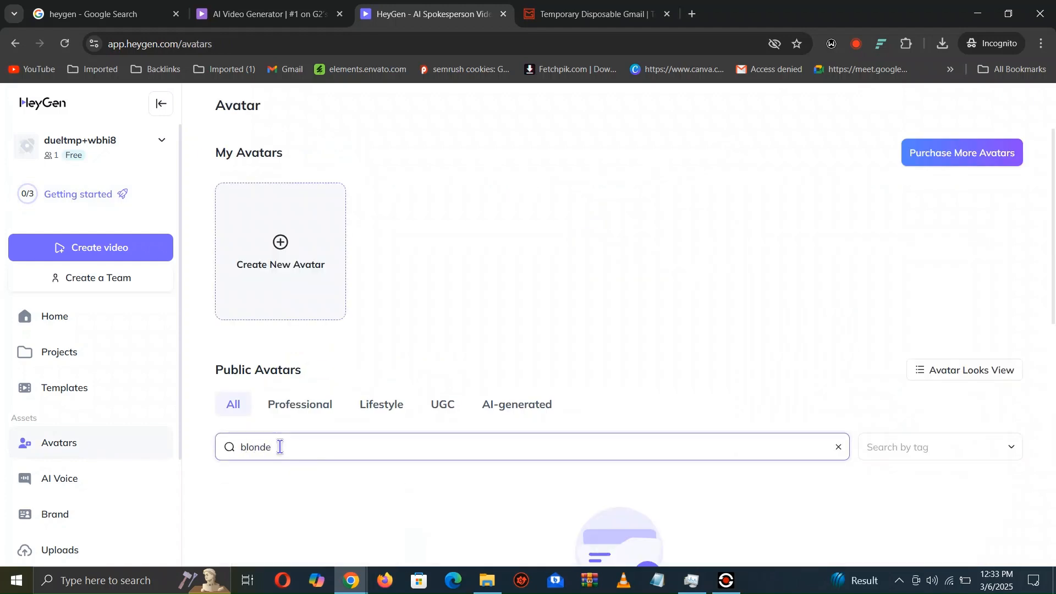
{"action": "scroll", "coordinate": [1053, 250], "scroll_direction": "down", "scroll_amount": 2}
{"action": "left_click_drag", "start_coordinate": [1054, 250], "coordinate": [1050, 426]}
{"action": "scroll", "coordinate": [486, 306], "scroll_direction": "down", "scroll_amount": 1}
{"action": "scroll", "coordinate": [692, 453], "scroll_direction": "up", "scroll_amount": 4}
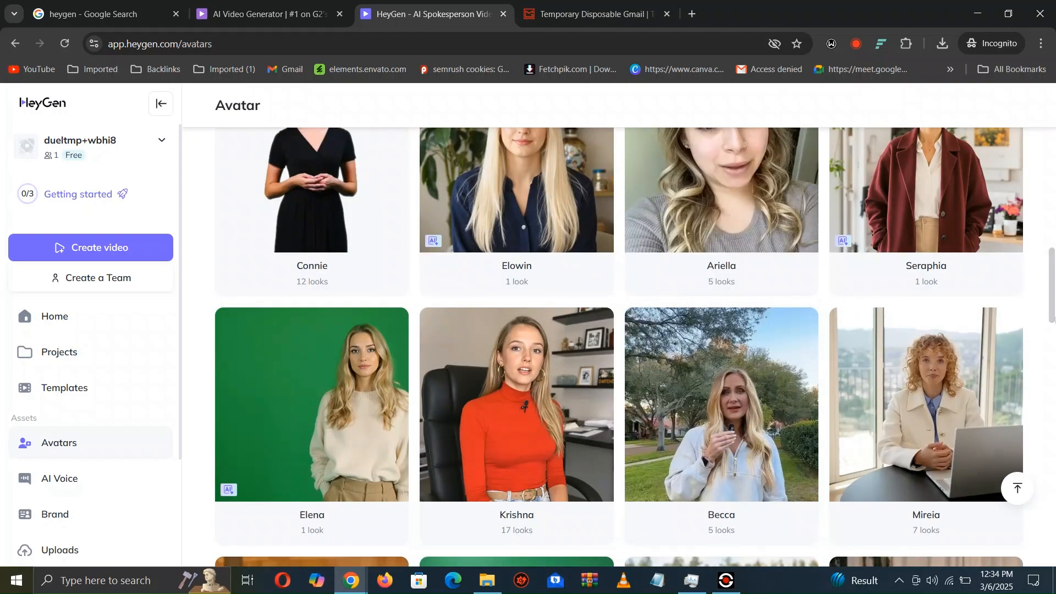
{"action": "left_click_drag", "start_coordinate": [1050, 291], "coordinate": [1053, 182]}
{"action": "scroll", "coordinate": [491, 399], "scroll_direction": "down", "scroll_amount": 3}
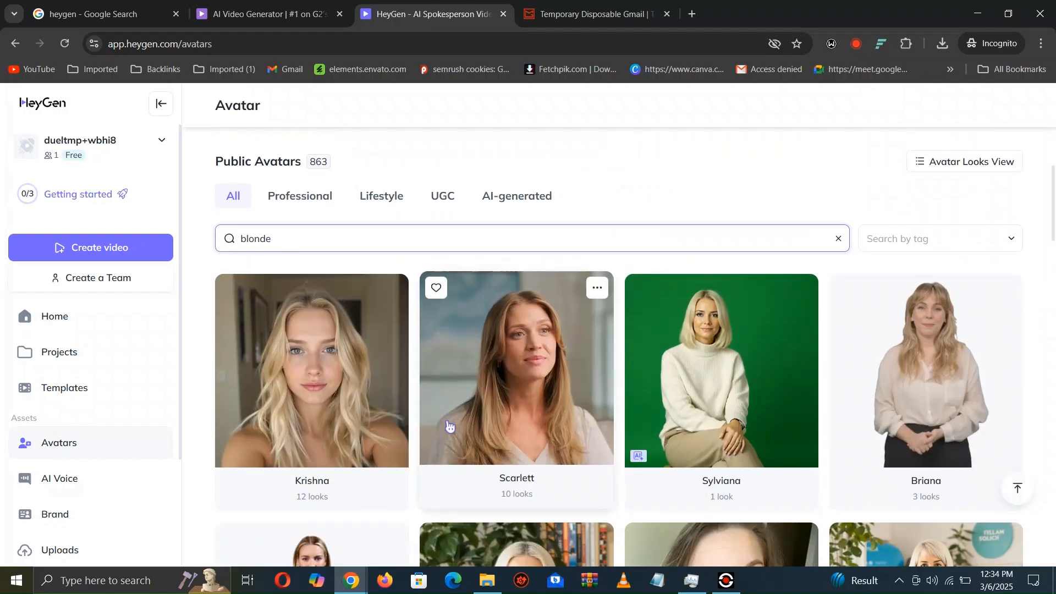
{"action": "left_click", "coordinate": [492, 399]}
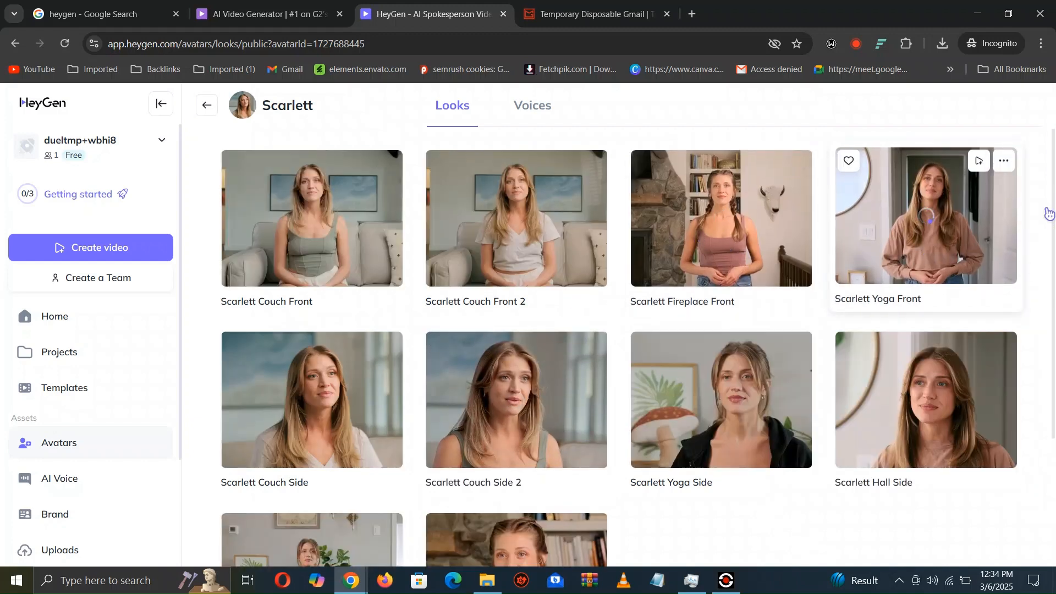
- Open the Scarlett Couch Side 2 look and play its preview video
{"action": "scroll", "coordinate": [1047, 208], "scroll_direction": "down", "scroll_amount": 2}
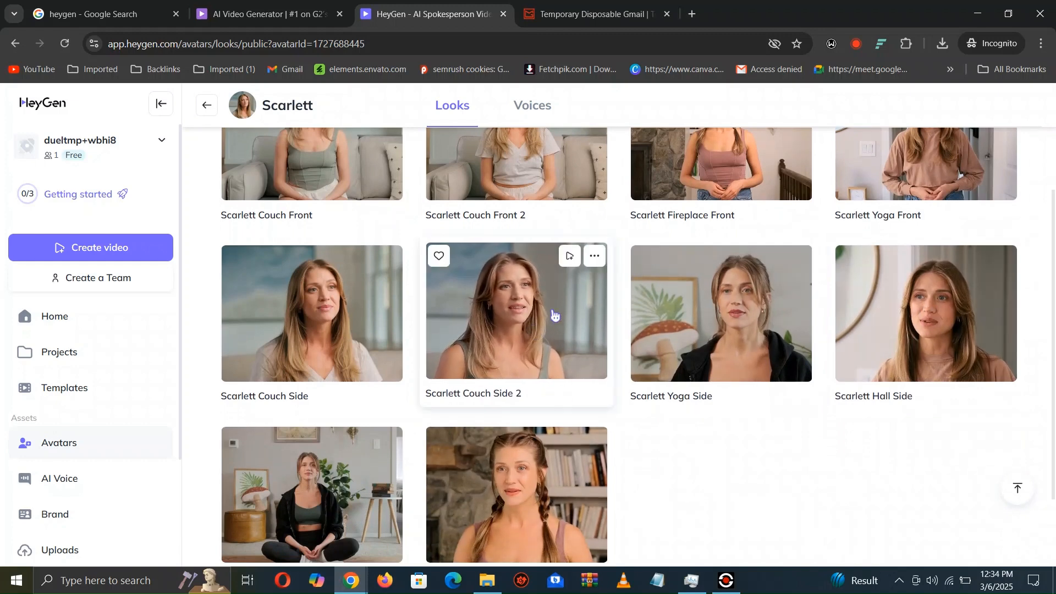
{"action": "left_click", "coordinate": [575, 260]}
{"action": "mouse_move", "coordinate": [569, 264]}
{"action": "left_click", "coordinate": [498, 329]}
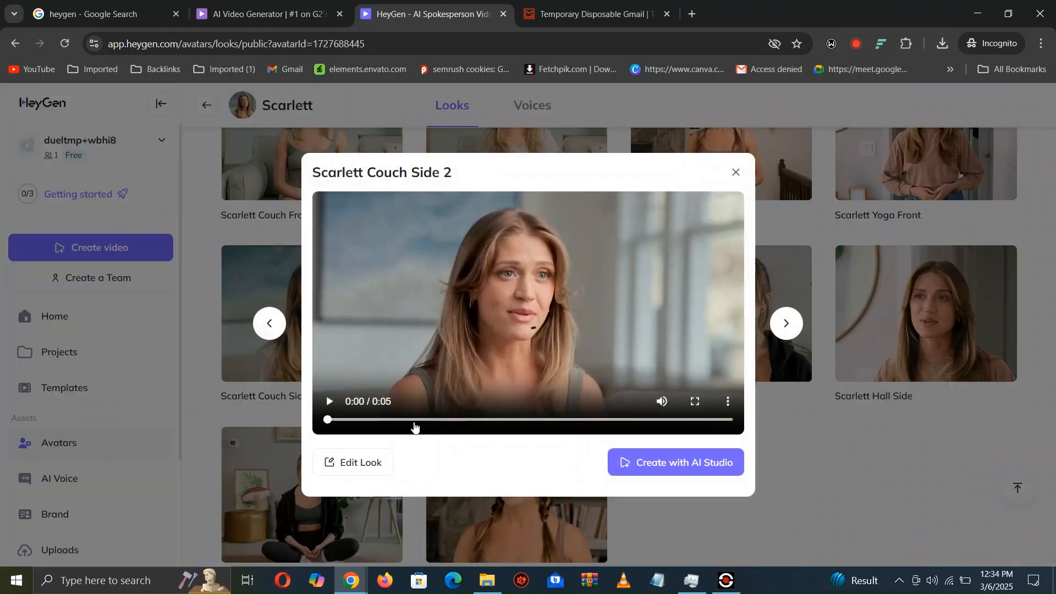
{"action": "left_click", "coordinate": [330, 403]}
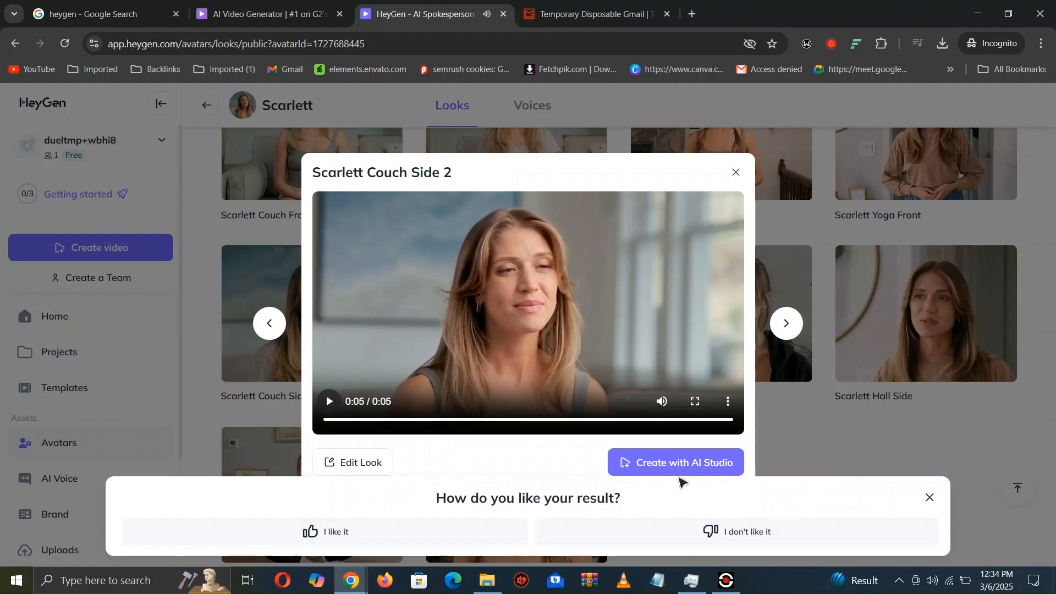
- Create a Landscape 1920 x 1080 px video from this look in AI Studio and dismiss the template prompt and guided tour
{"action": "left_click", "coordinate": [679, 468]}
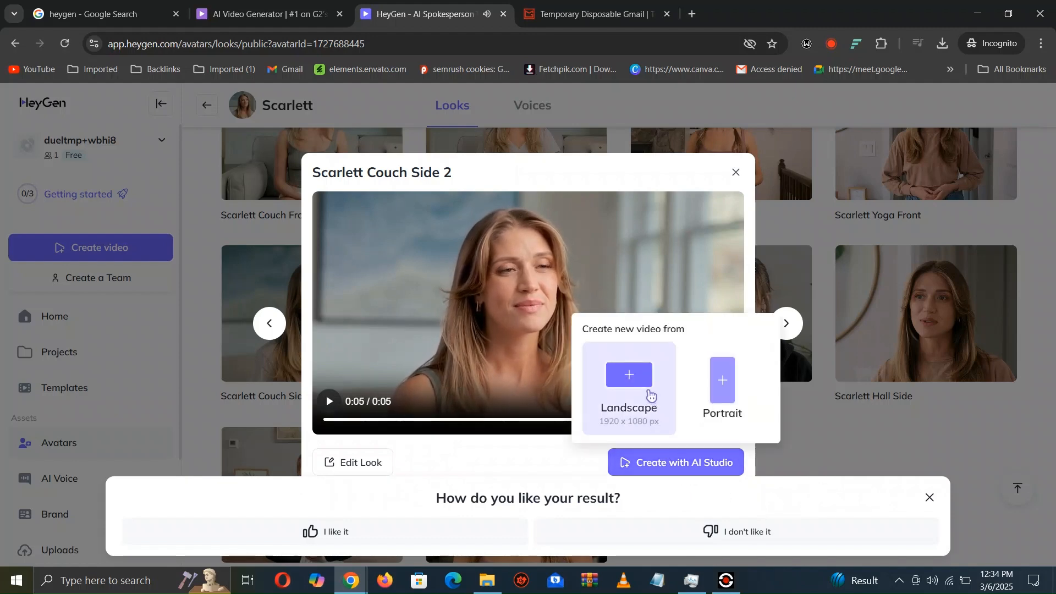
{"action": "left_click", "coordinate": [650, 391]}
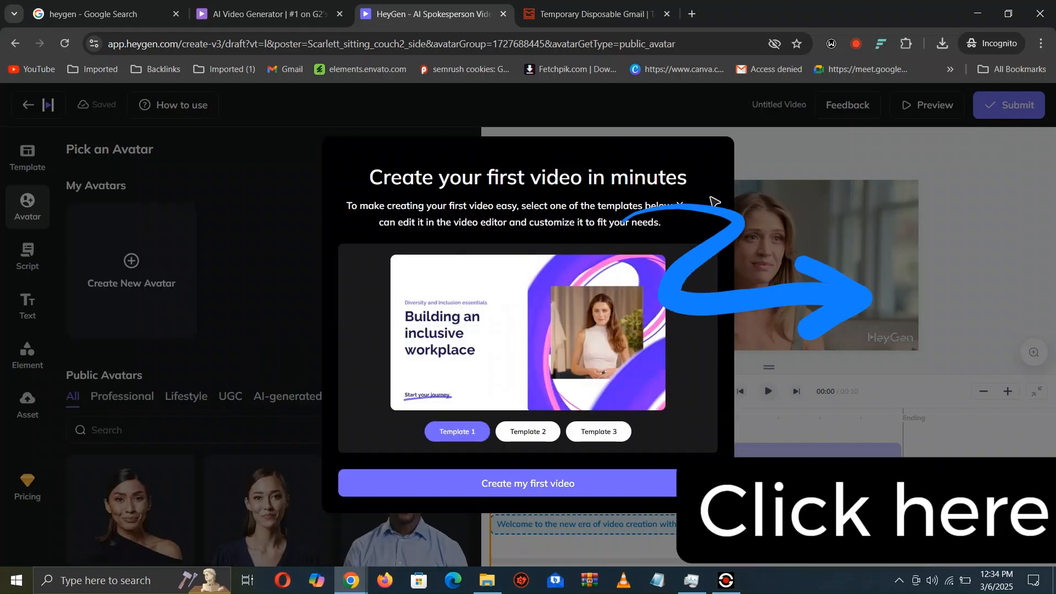
{"action": "left_click", "coordinate": [766, 155]}
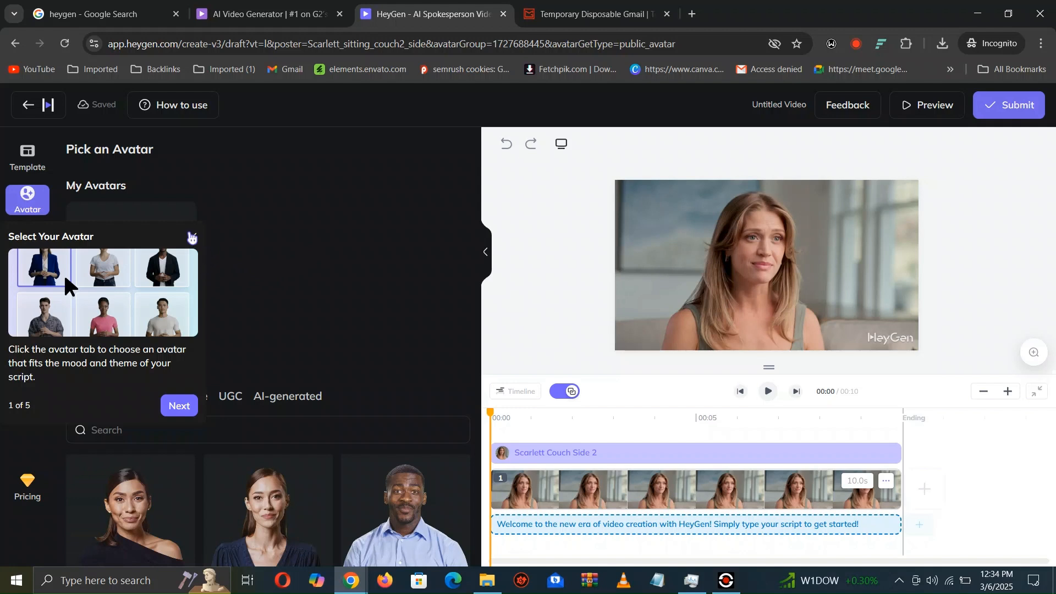
{"action": "left_click", "coordinate": [192, 237]}
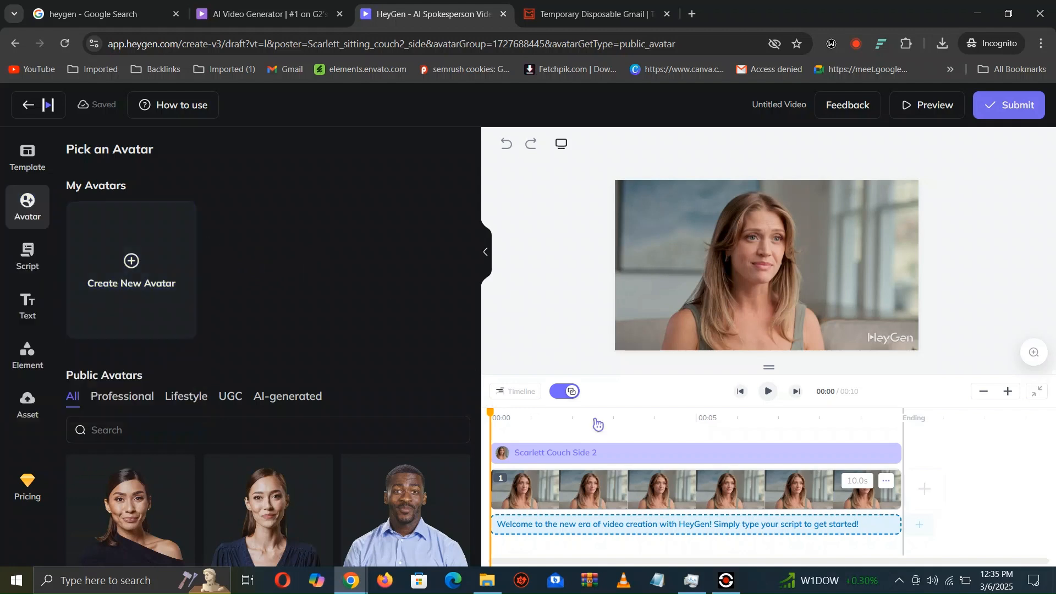
- Delete the default welcome script from the timeline
{"action": "left_click", "coordinate": [640, 532]}
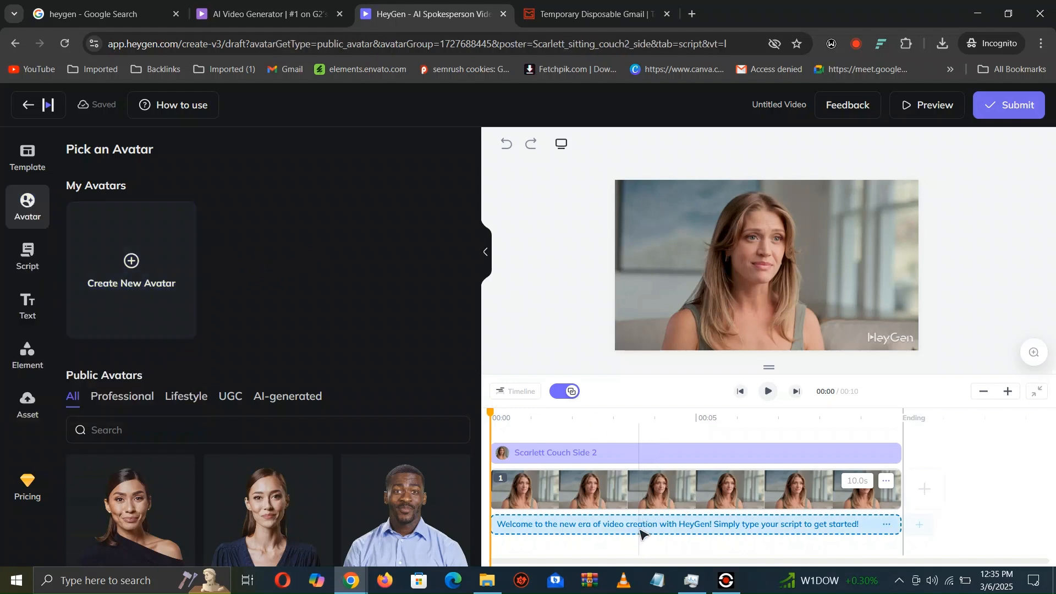
{"action": "right_click", "coordinate": [641, 526]}
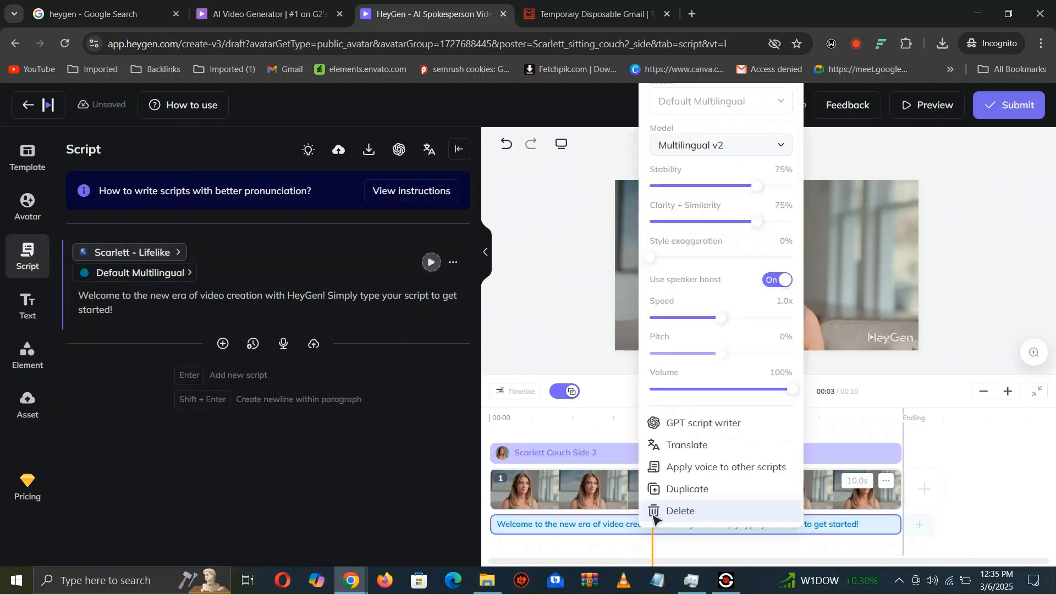
{"action": "left_click", "coordinate": [654, 513]}
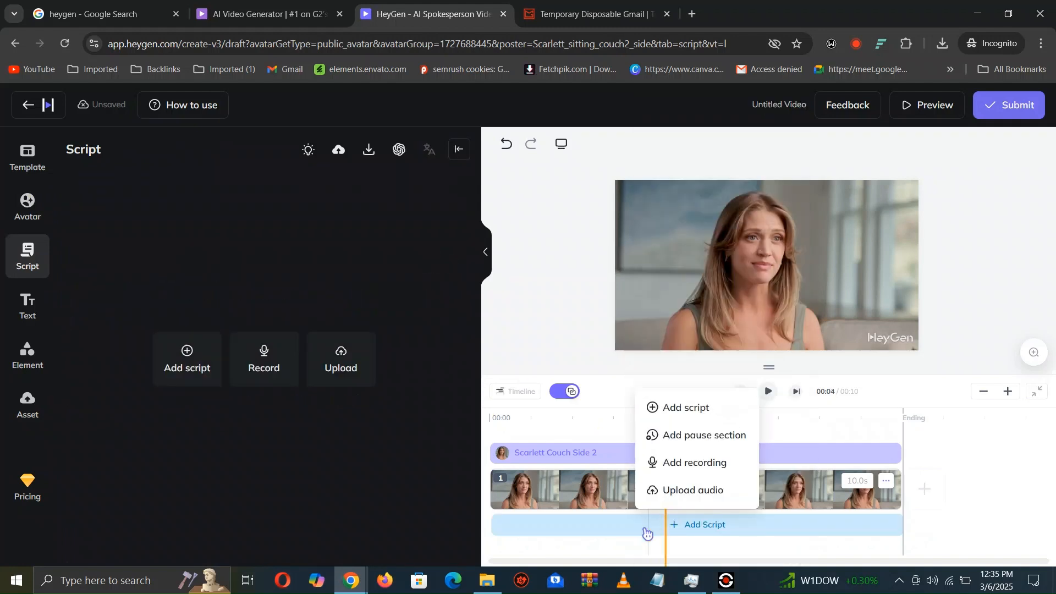
- Upload the local audio file Voice For video.mp3 as the script of the Scarlett video
{"action": "left_click", "coordinate": [362, 377]}
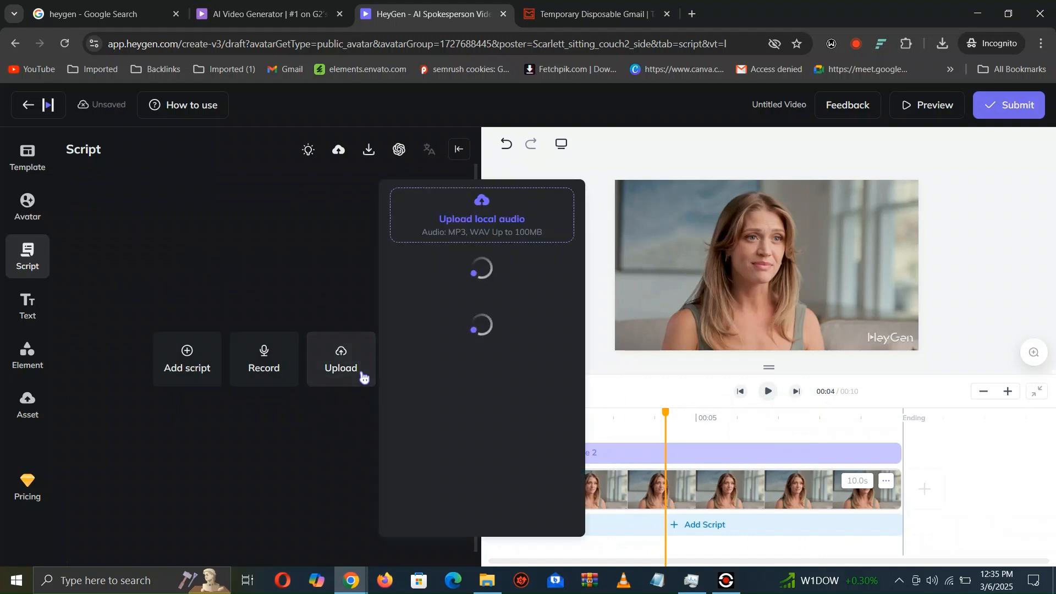
{"action": "left_click", "coordinate": [456, 220]}
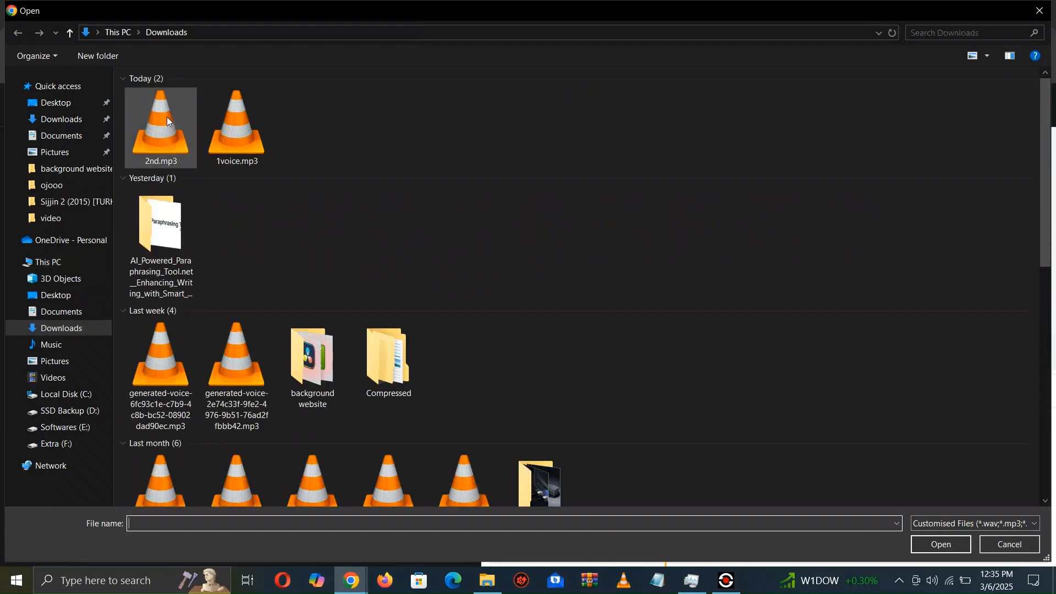
{"action": "double_click", "coordinate": [168, 120]}
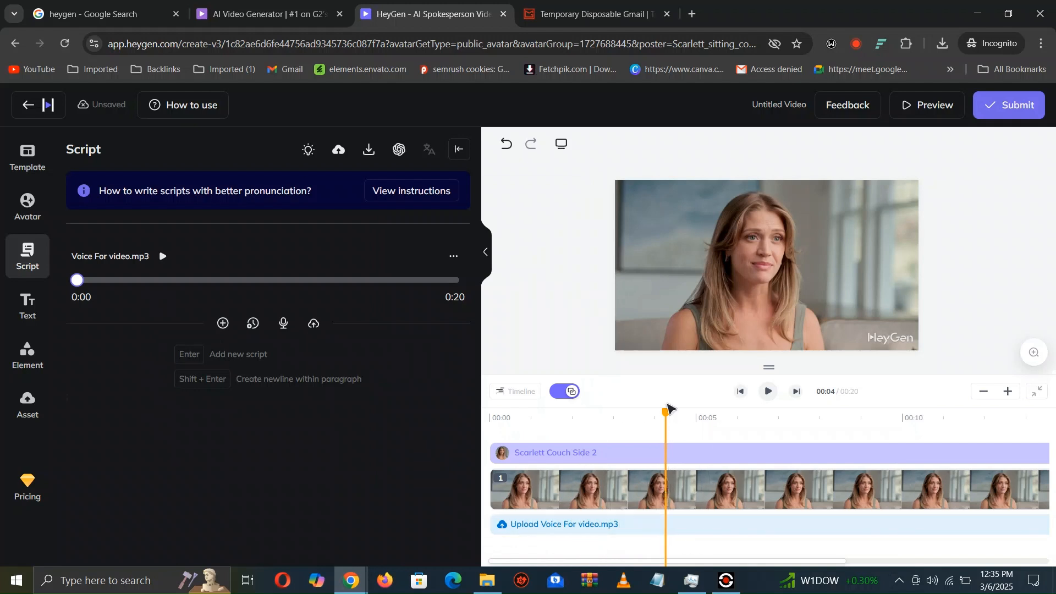
- Return the playhead to the start of the timeline and play back the uploaded audio
{"action": "left_click_drag", "start_coordinate": [668, 418], "coordinate": [477, 461]}
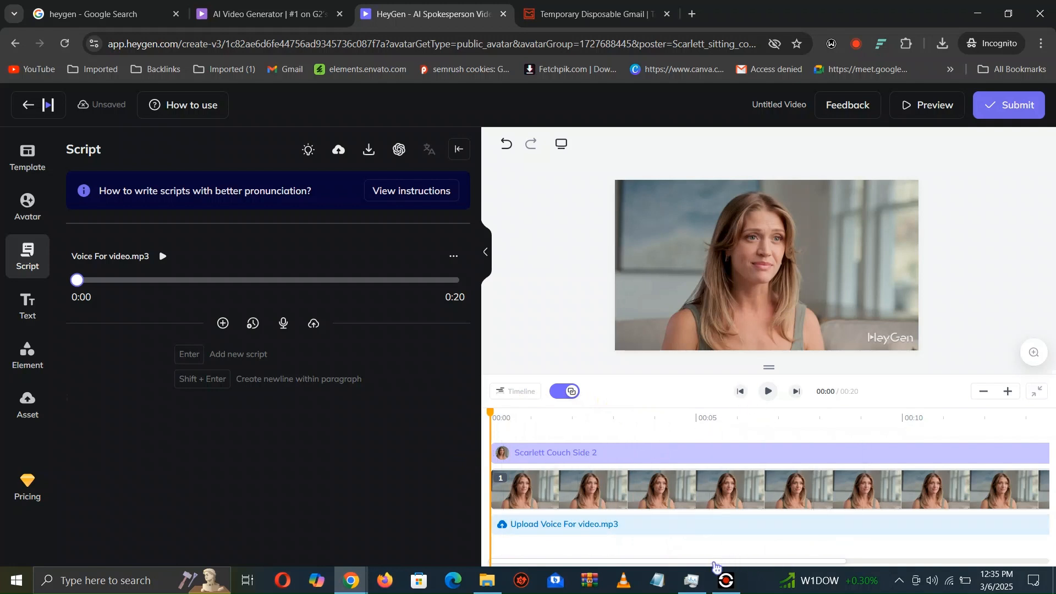
{"action": "left_click_drag", "start_coordinate": [715, 563], "coordinate": [1014, 561]}
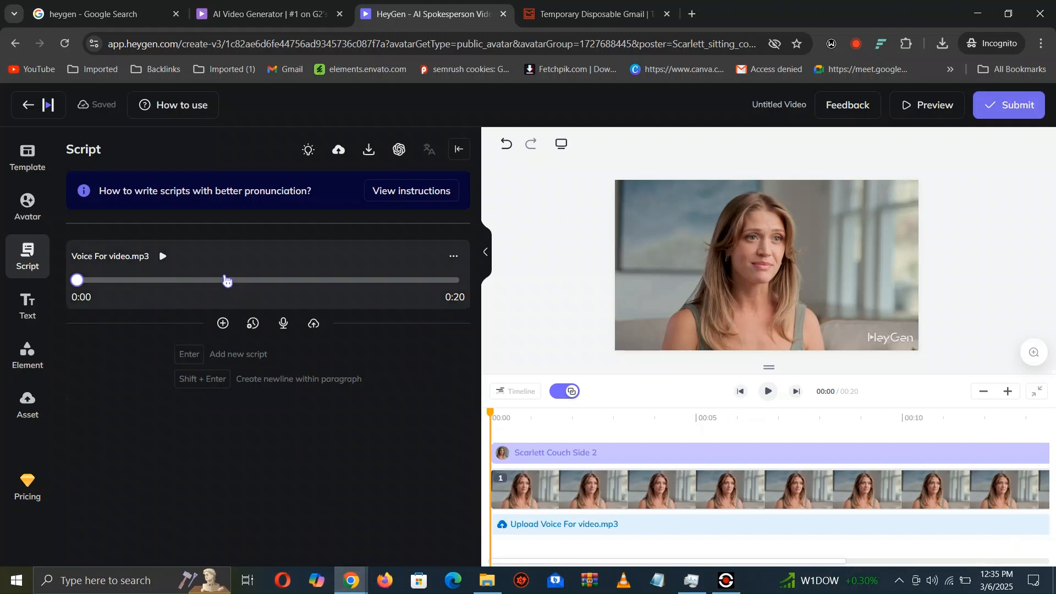
{"action": "left_click", "coordinate": [162, 256]}
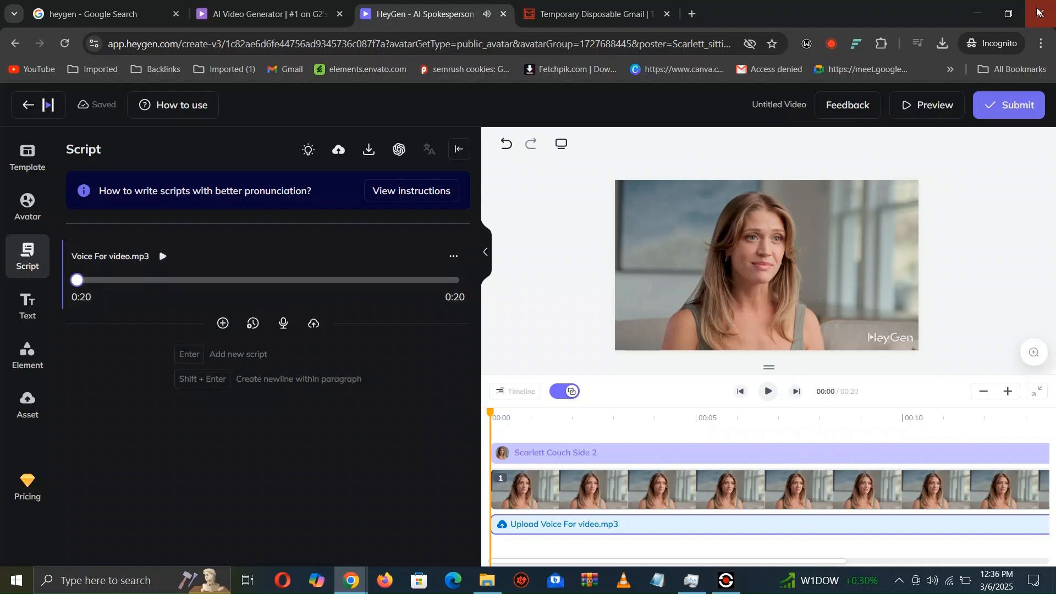
- Open the submission settings of the video and set its filename to semrush
{"action": "left_click", "coordinate": [1021, 111]}
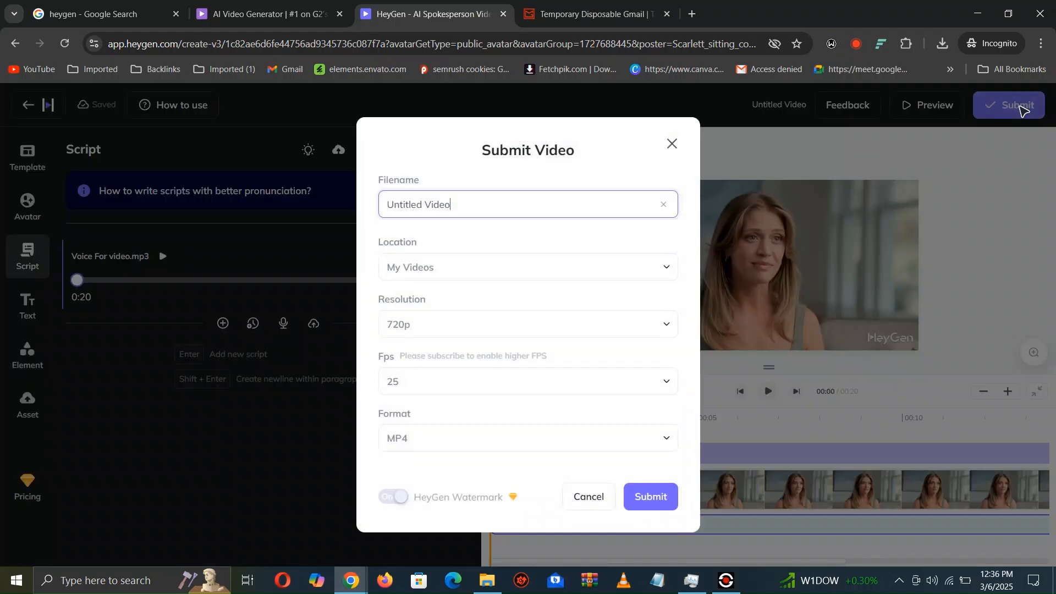
{"action": "triple_click", "coordinate": [482, 208]}
{"action": "type", "text": "se"}
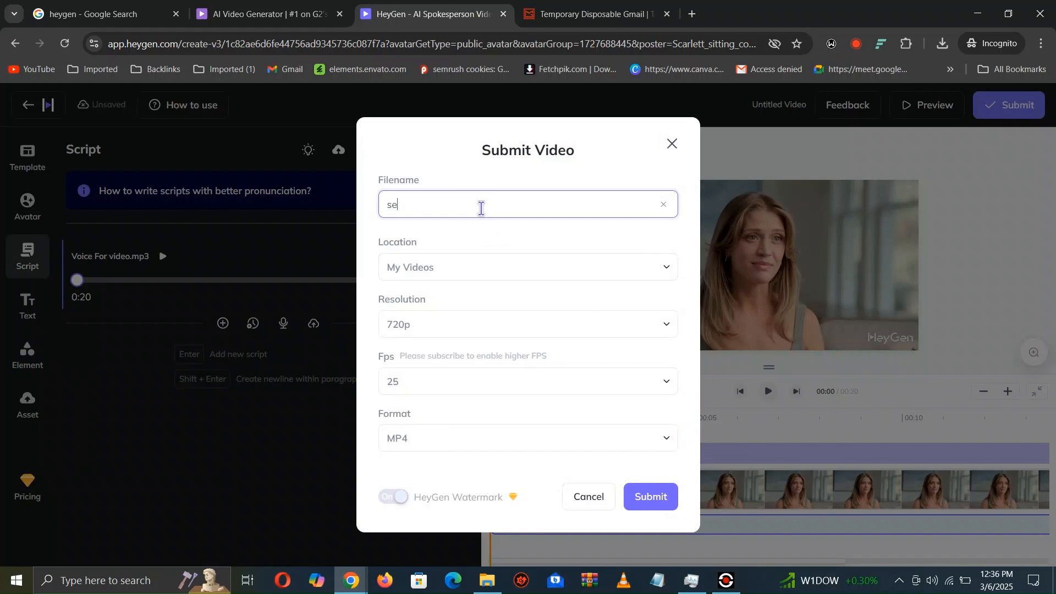
{"action": "type", "text": "mrush"}
- Submit the video at 720p and 25 fps after checking those options, and dismiss the AI studio feedback prompt
{"action": "left_click", "coordinate": [632, 330]}
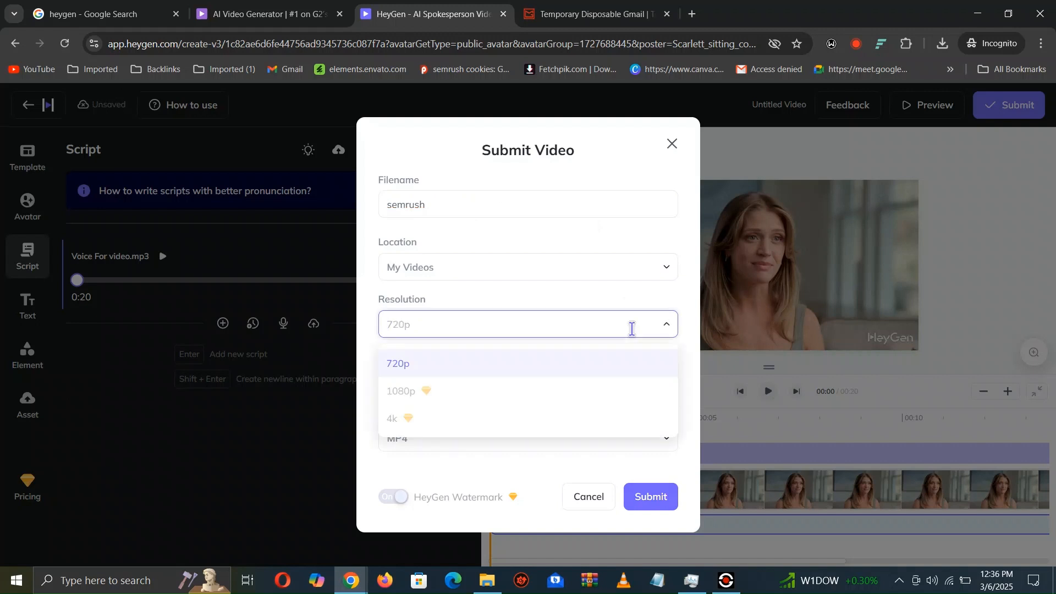
{"action": "left_click", "coordinate": [667, 326]}
{"action": "left_click", "coordinate": [666, 381]}
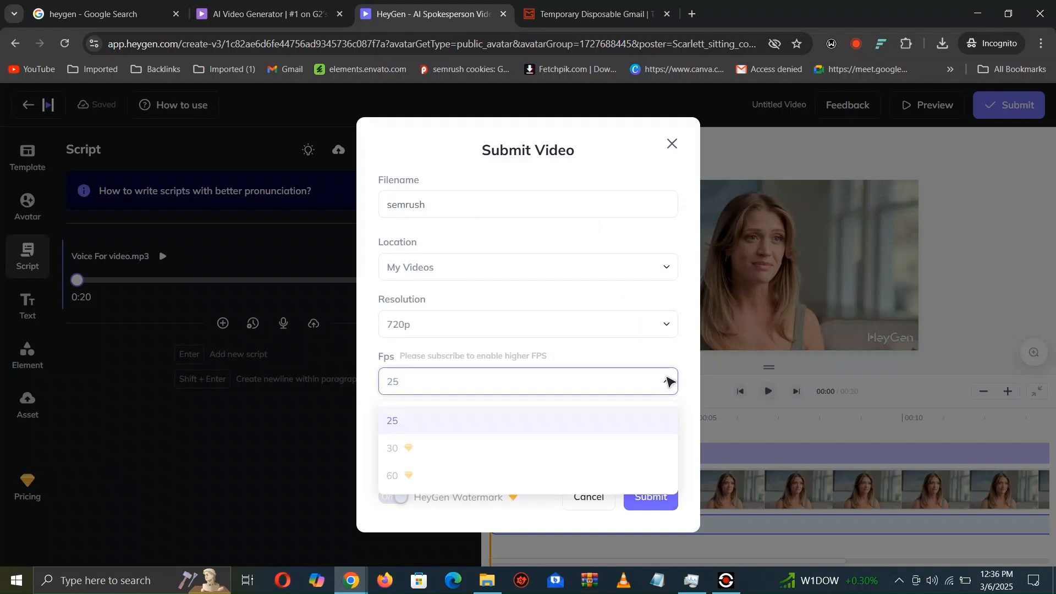
{"action": "left_click", "coordinate": [667, 380]}
{"action": "left_click", "coordinate": [654, 497]}
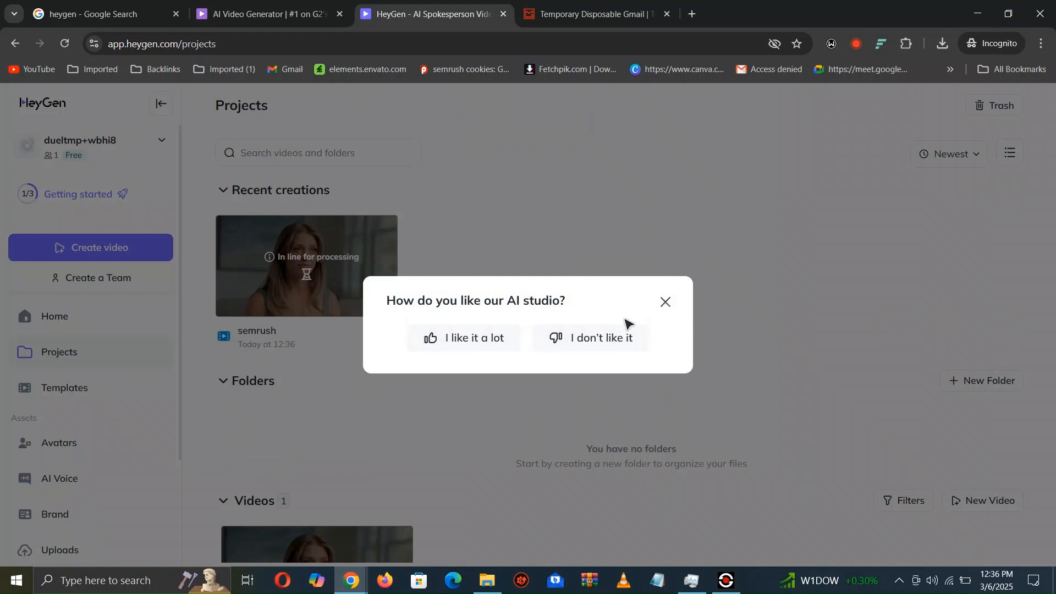
{"action": "left_click", "coordinate": [665, 301]}
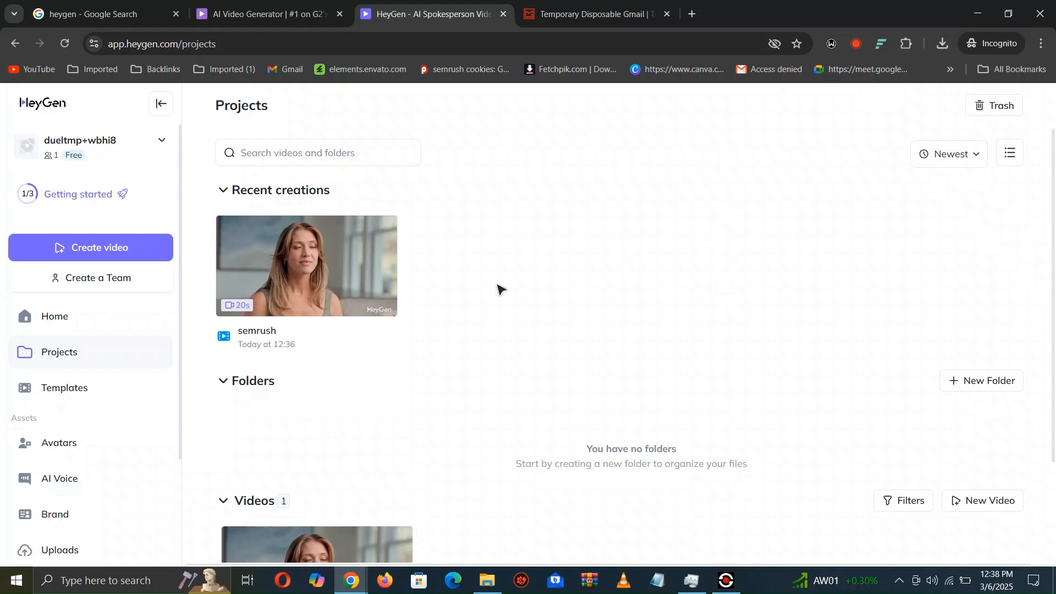
- Play the rendered semrush video and download it to the Downloads folder as semrush.mp4
{"action": "left_click", "coordinate": [307, 268]}
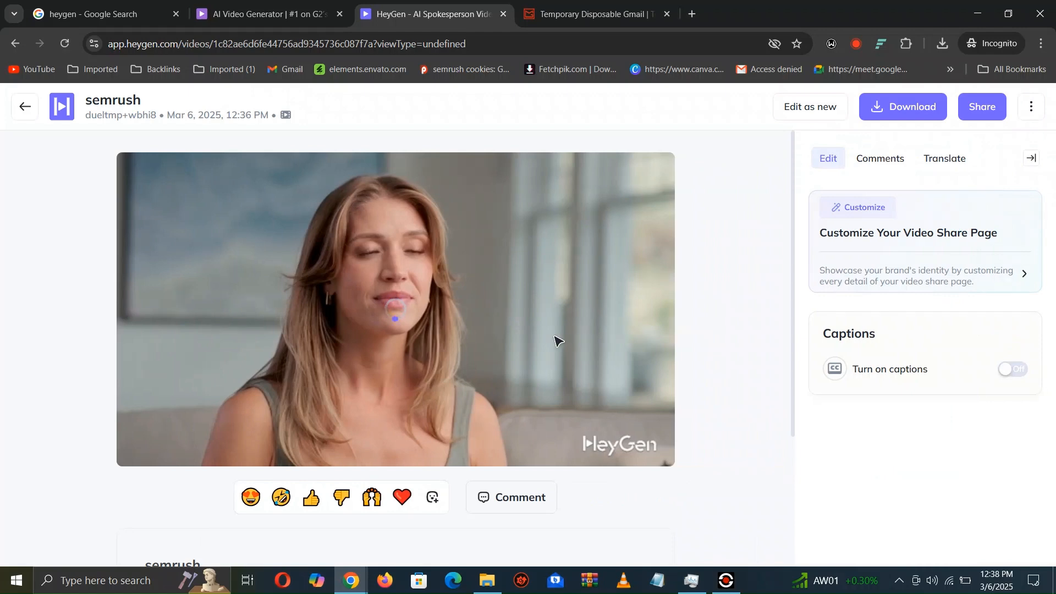
{"action": "left_click", "coordinate": [142, 439]}
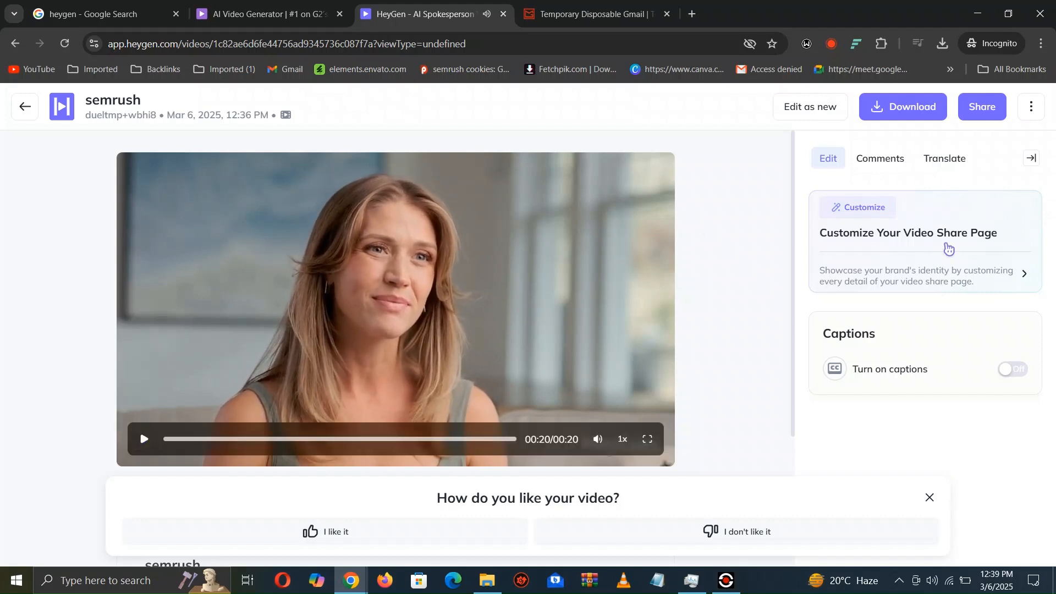
{"action": "left_click", "coordinate": [909, 108]}
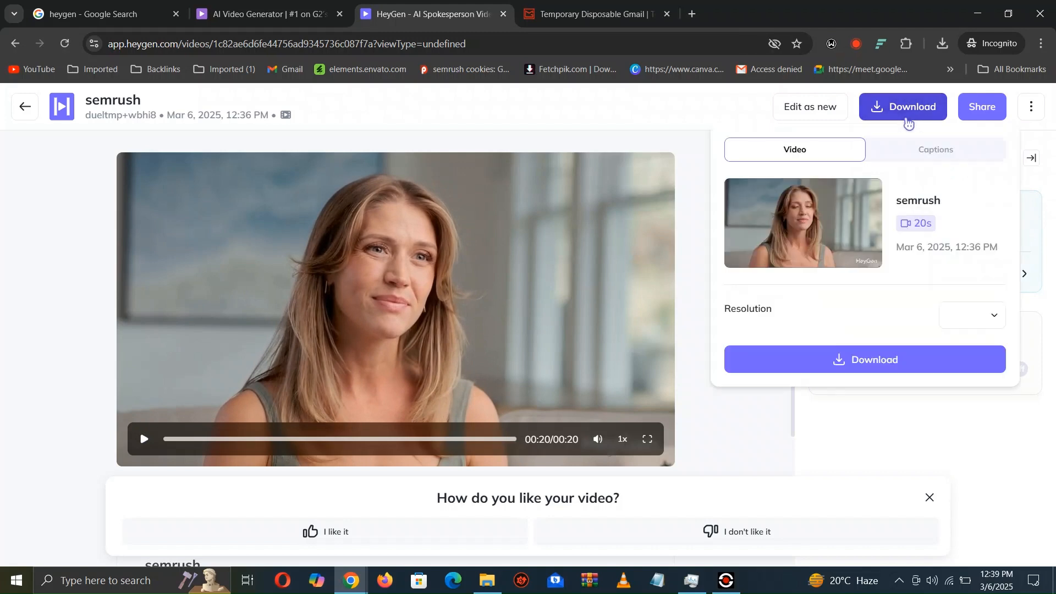
{"action": "left_click", "coordinate": [839, 363]}
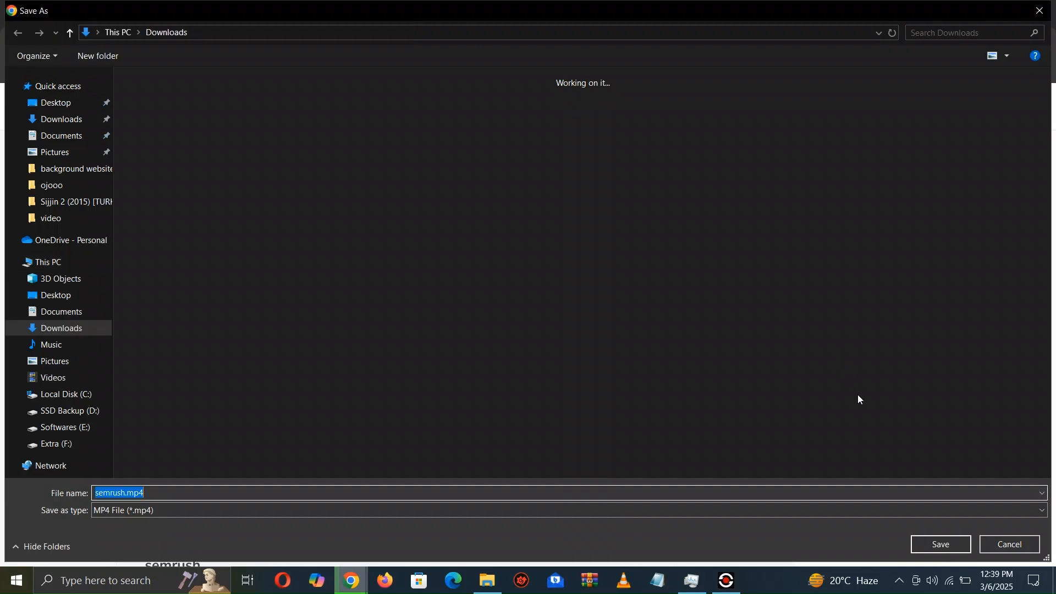
{"action": "left_click", "coordinate": [925, 545]}
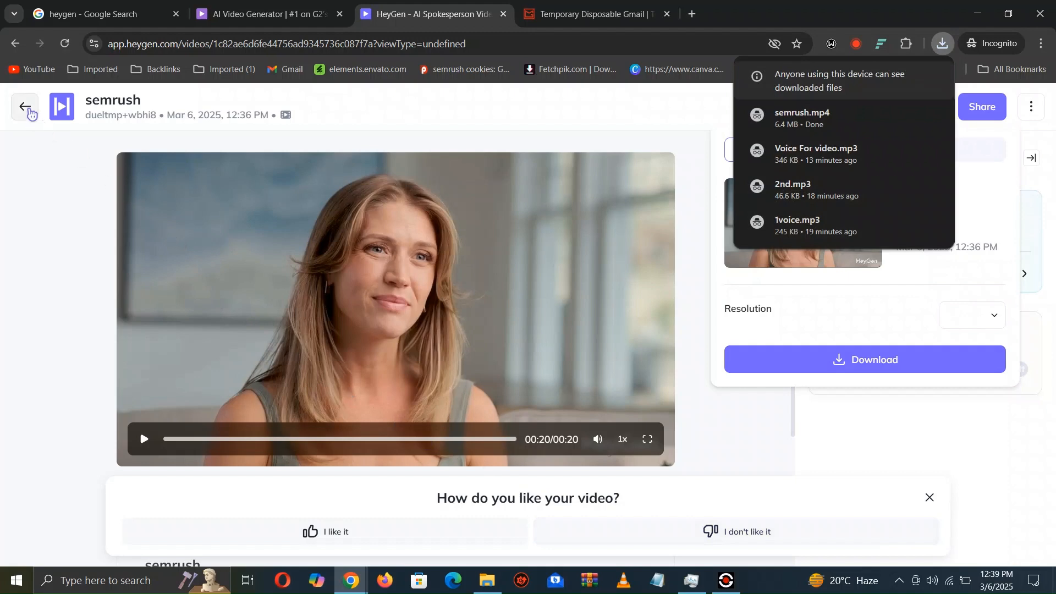
- Return to the projects overview and browse the public avatars matching "blonde" in the avatar library
{"action": "left_click", "coordinate": [30, 113]}
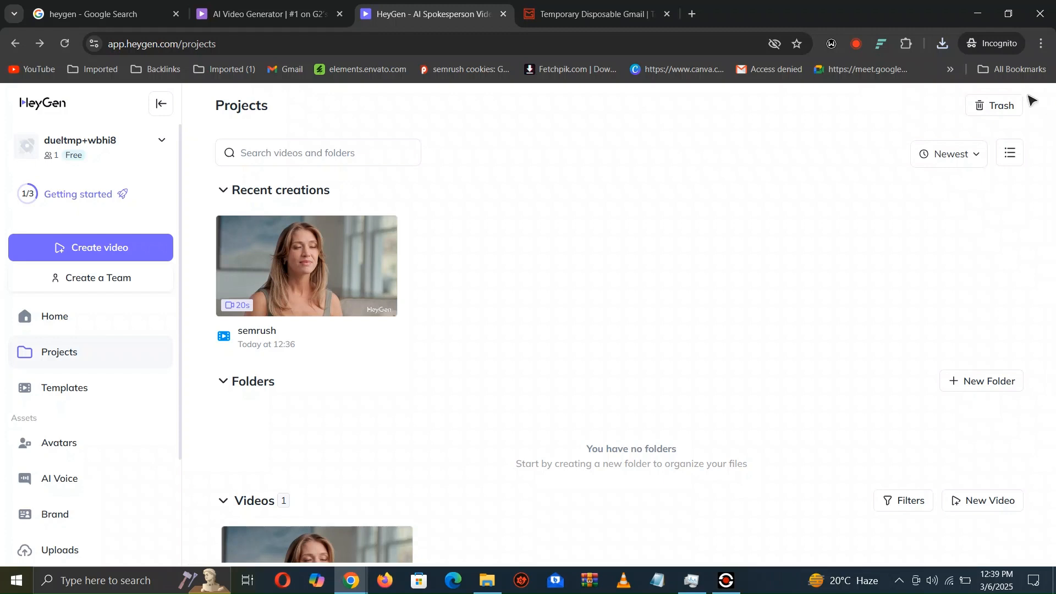
{"action": "scroll", "coordinate": [1053, 178], "scroll_direction": "down", "scroll_amount": 1}
{"action": "scroll", "coordinate": [1053, 178], "scroll_direction": "down", "scroll_amount": 2}
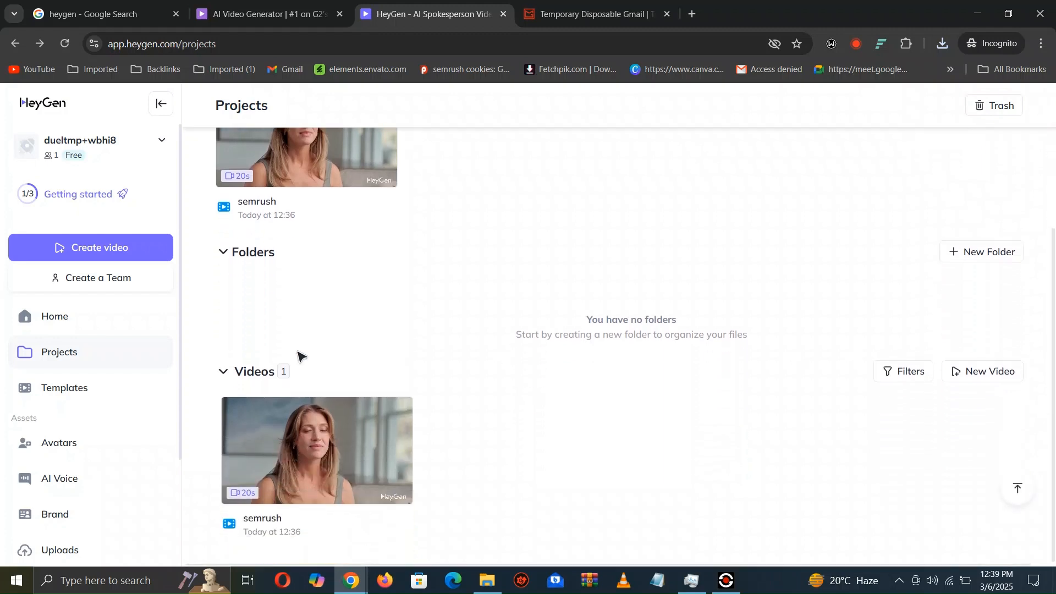
{"action": "left_click", "coordinate": [79, 454]}
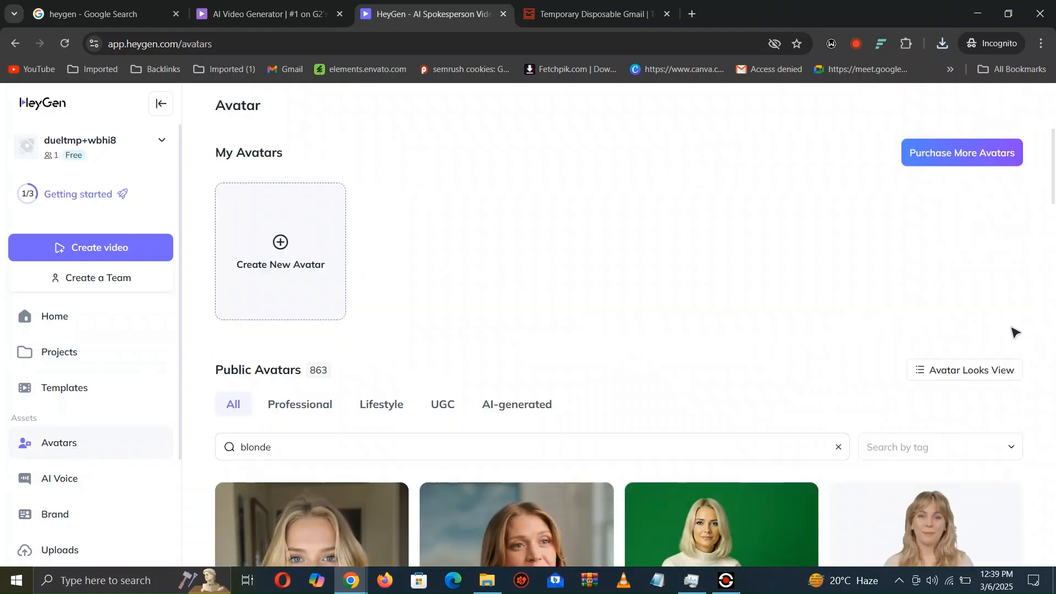
{"action": "left_click_drag", "start_coordinate": [1054, 170], "coordinate": [1030, 285]}
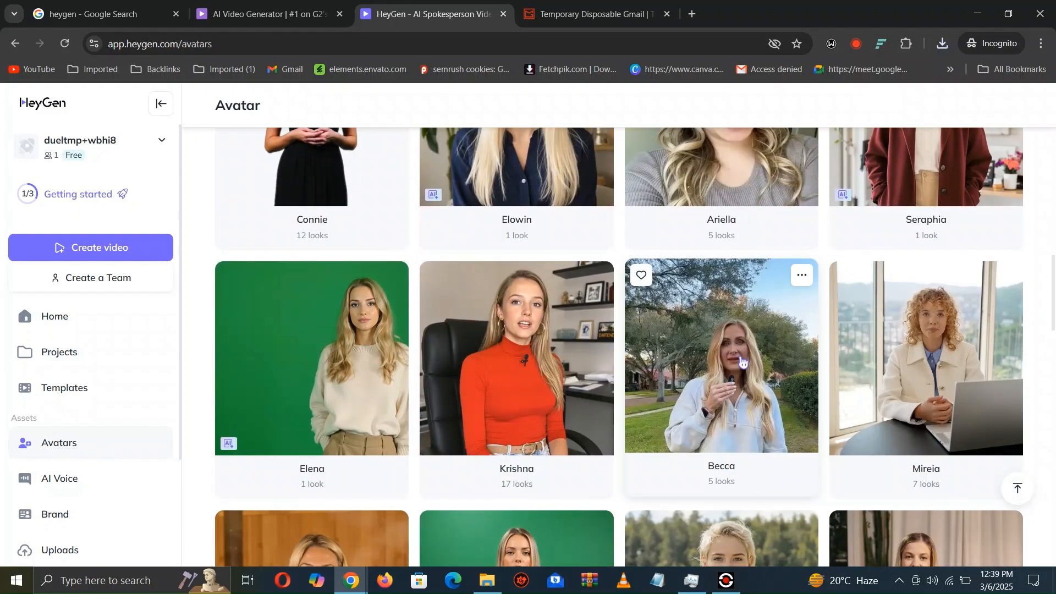
- Open the looks of the Becca avatar and create a Landscape video with the Becca 1 look
{"action": "left_click", "coordinate": [742, 361]}
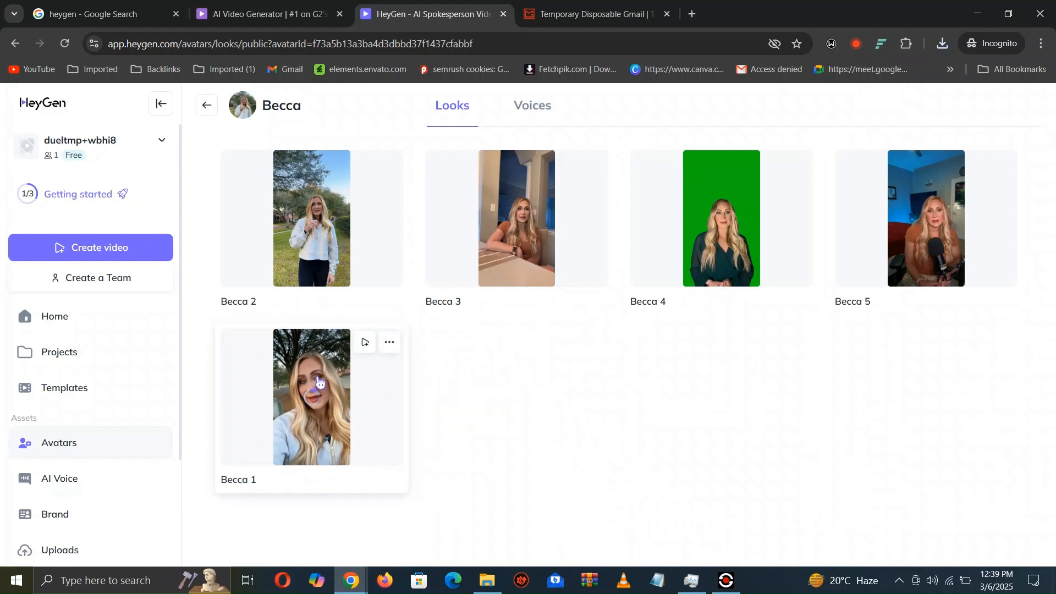
{"action": "left_click", "coordinate": [372, 352]}
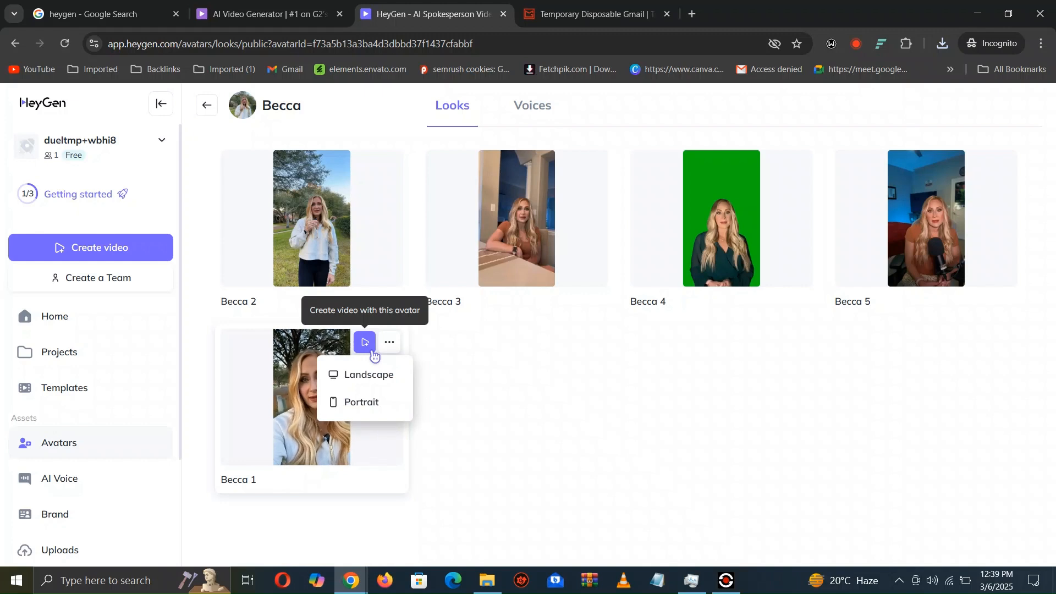
{"action": "left_click", "coordinate": [374, 378]}
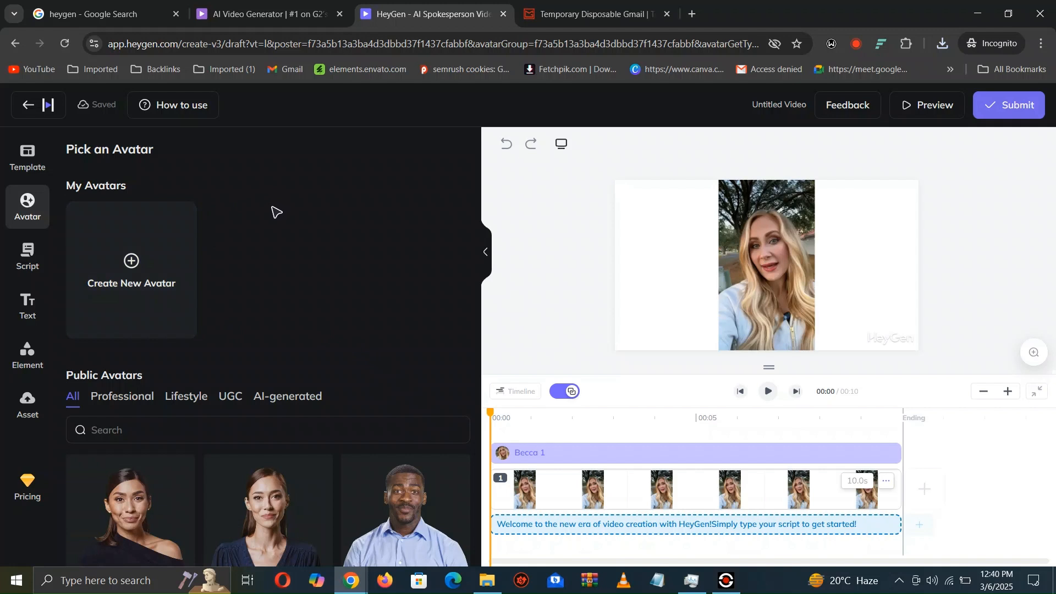
- Replace the default welcome script with the previously uploaded audio Voice For video.mp3
{"action": "right_click", "coordinate": [542, 526]}
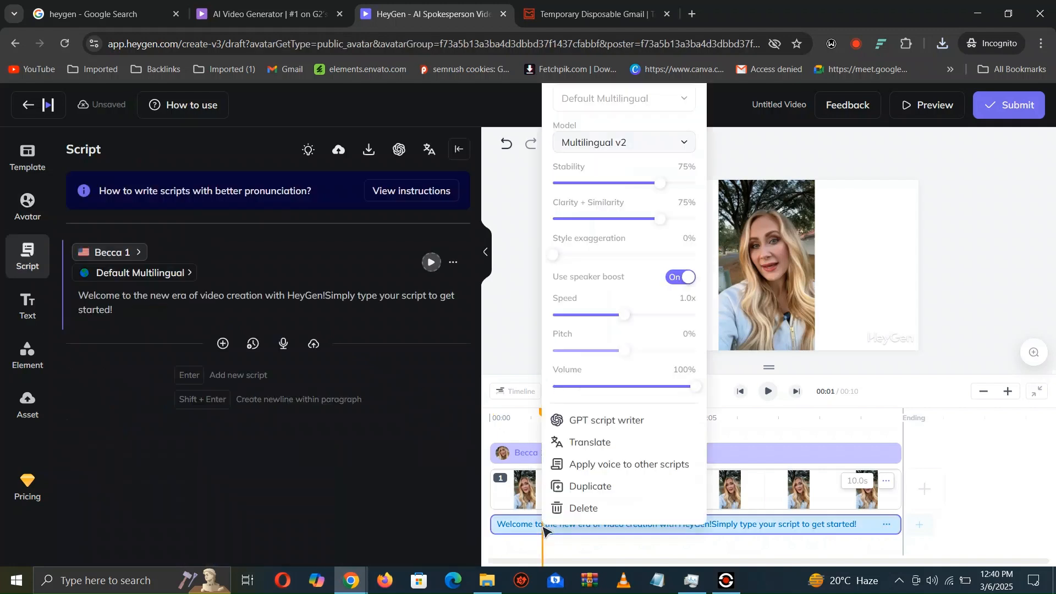
{"action": "left_click", "coordinate": [588, 508]}
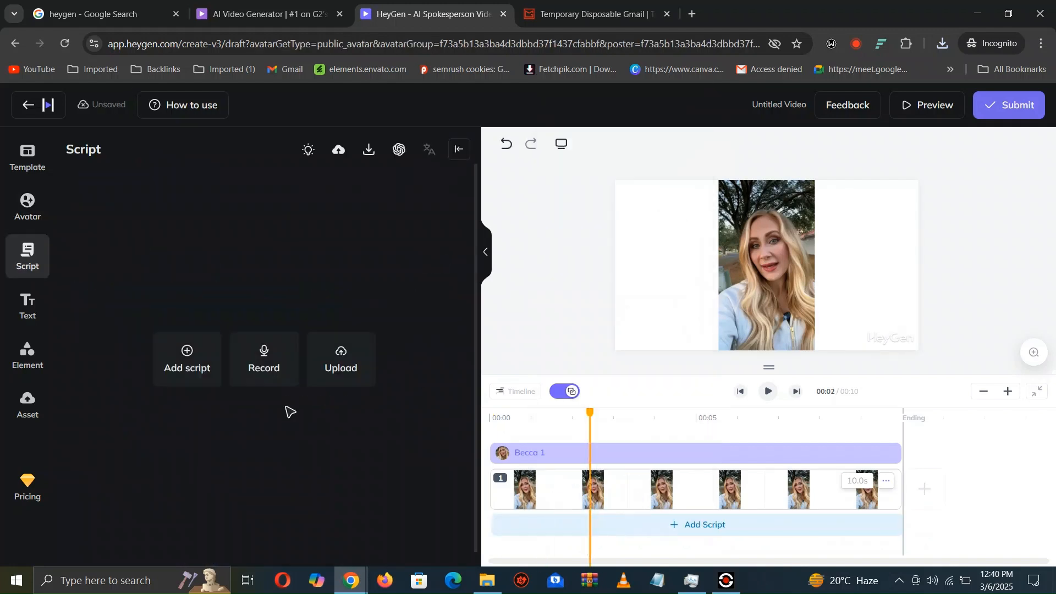
{"action": "left_click", "coordinate": [322, 370]}
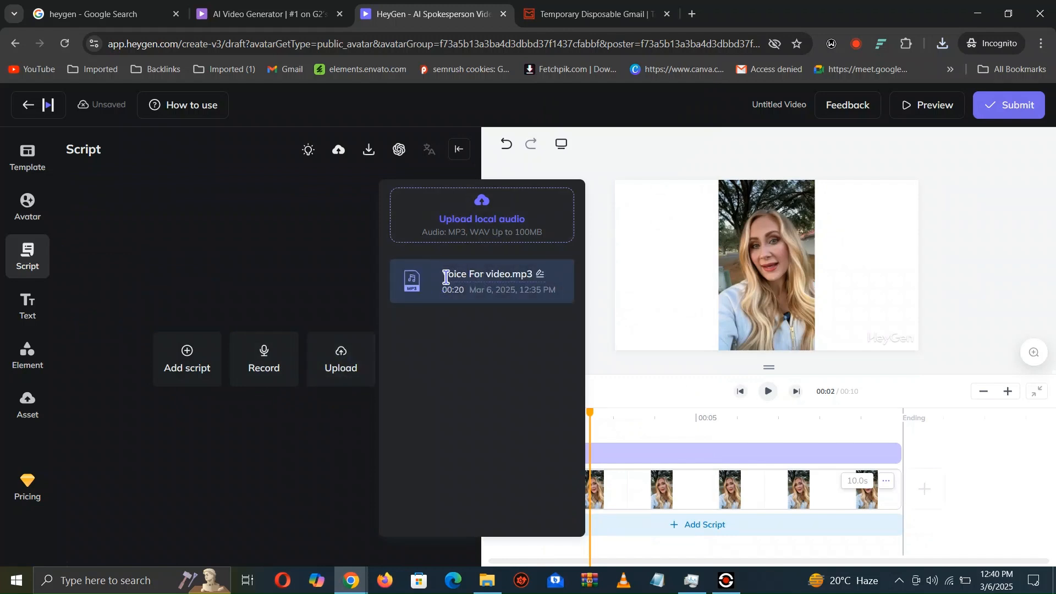
{"action": "left_click", "coordinate": [478, 297]}
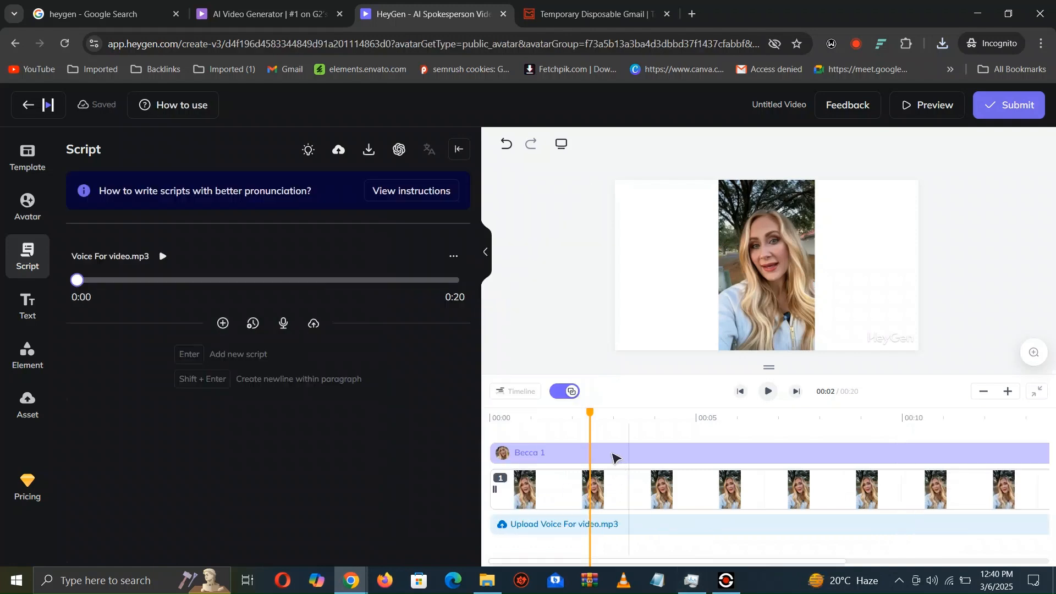
- Adjust the timeline zoom so the whole clip fits and return the playhead to the start
{"action": "left_click_drag", "start_coordinate": [593, 418], "coordinate": [1043, 401]}
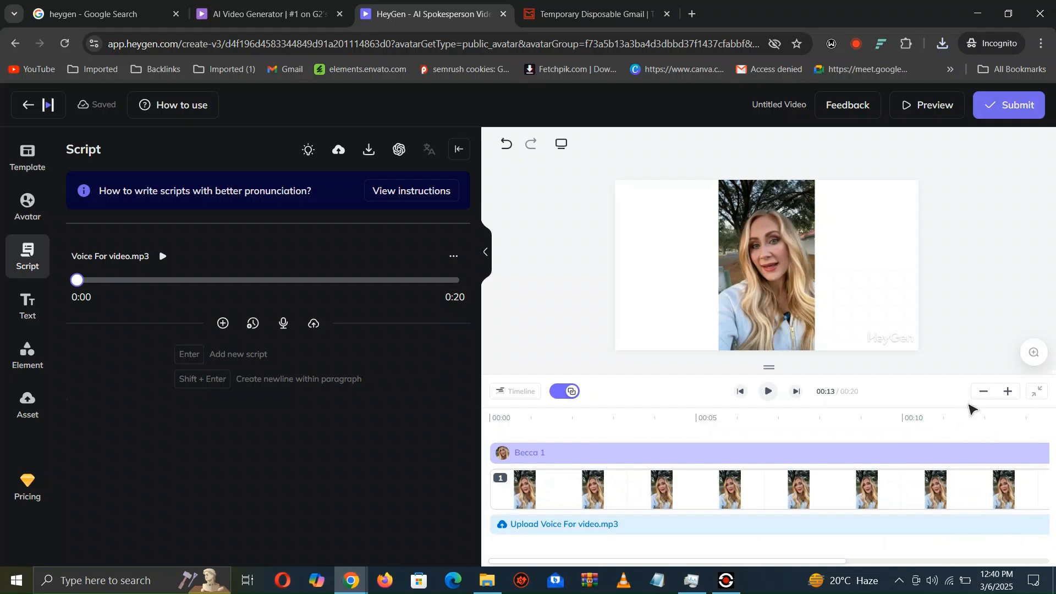
{"action": "left_click", "coordinate": [984, 392]}
{"action": "left_click", "coordinate": [983, 393]}
{"action": "double_click", "coordinate": [984, 393]}
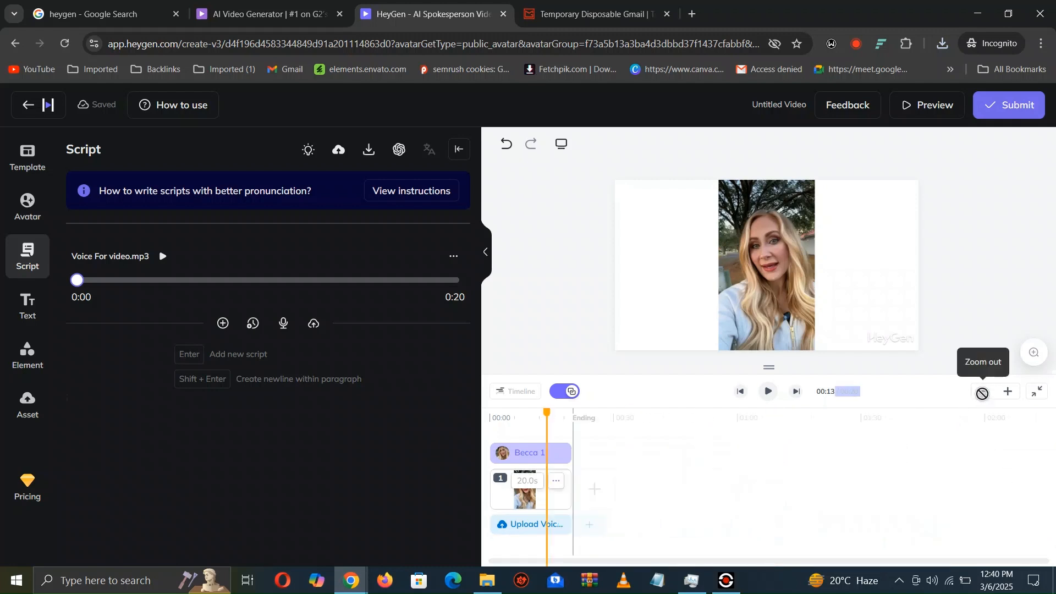
{"action": "left_click", "coordinate": [1014, 396]}
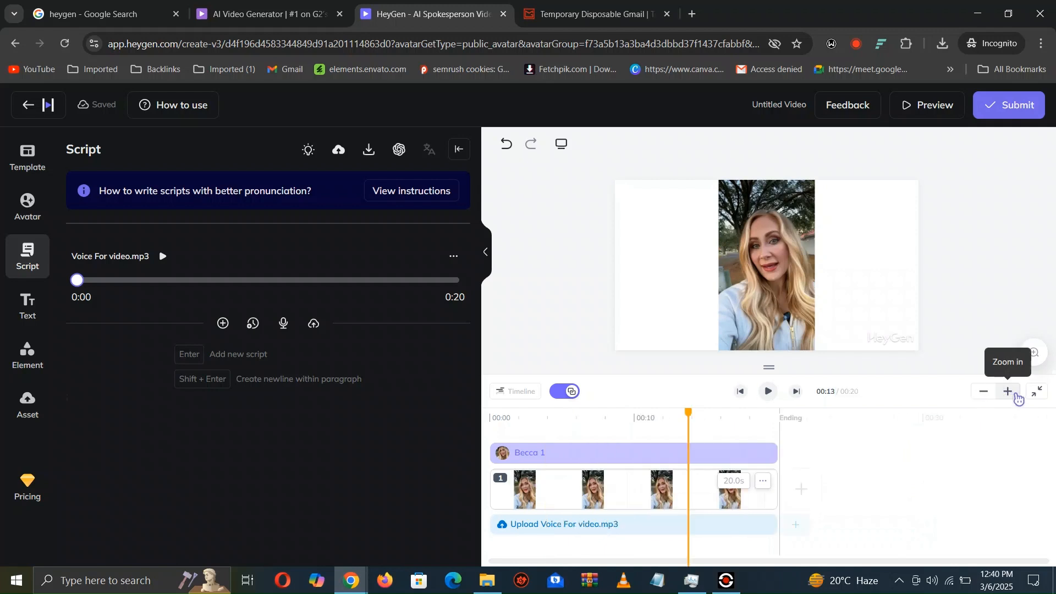
{"action": "left_click", "coordinate": [1014, 396]}
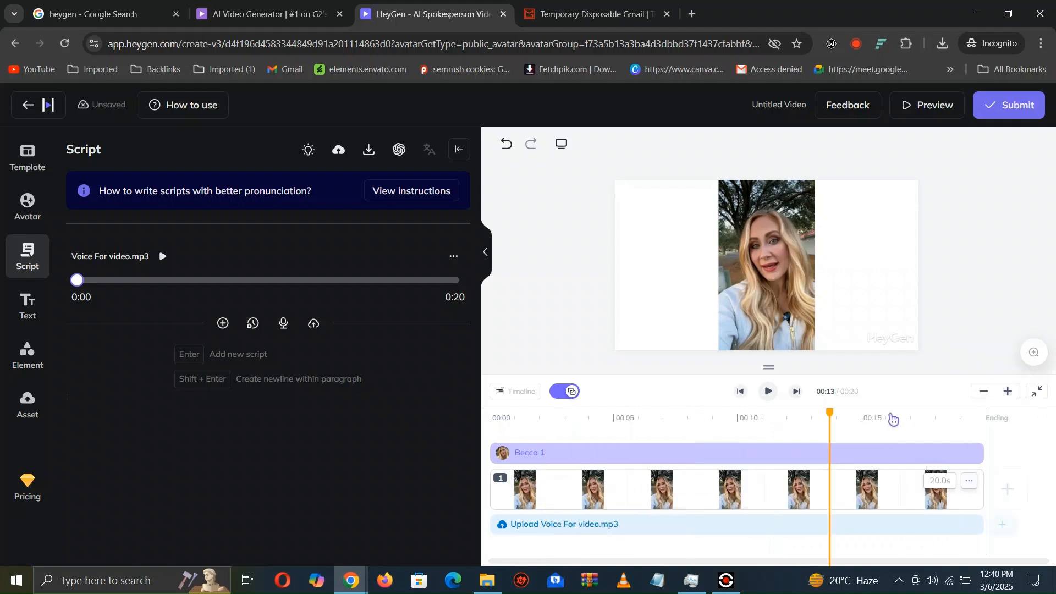
{"action": "left_click_drag", "start_coordinate": [830, 413], "coordinate": [467, 447]}
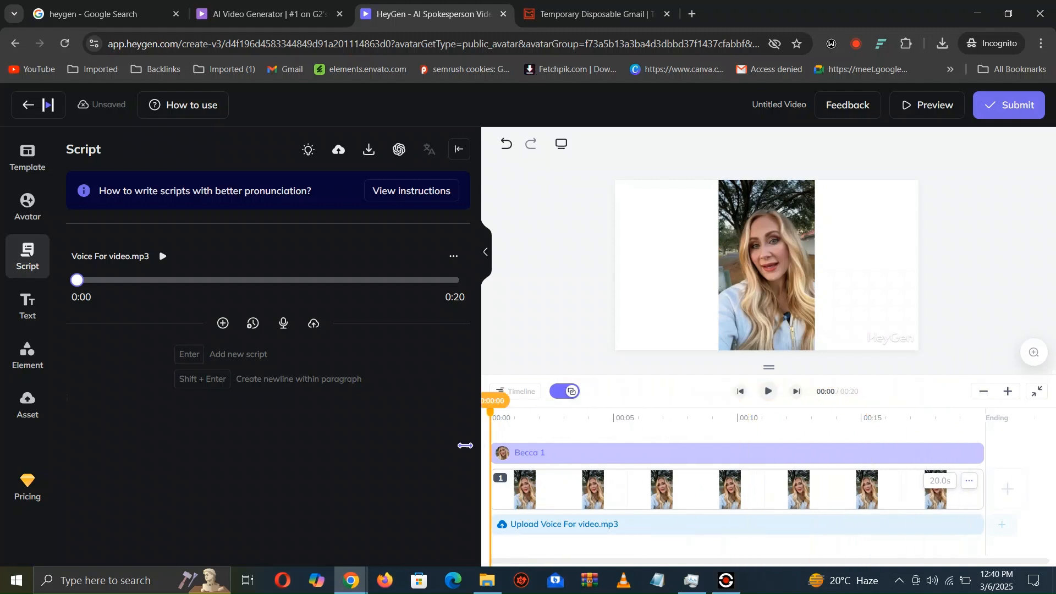
- Submit the Becca video for rendering under the filename semrush 2 and dismiss the avatar satisfaction survey
{"action": "left_click", "coordinate": [1016, 113]}
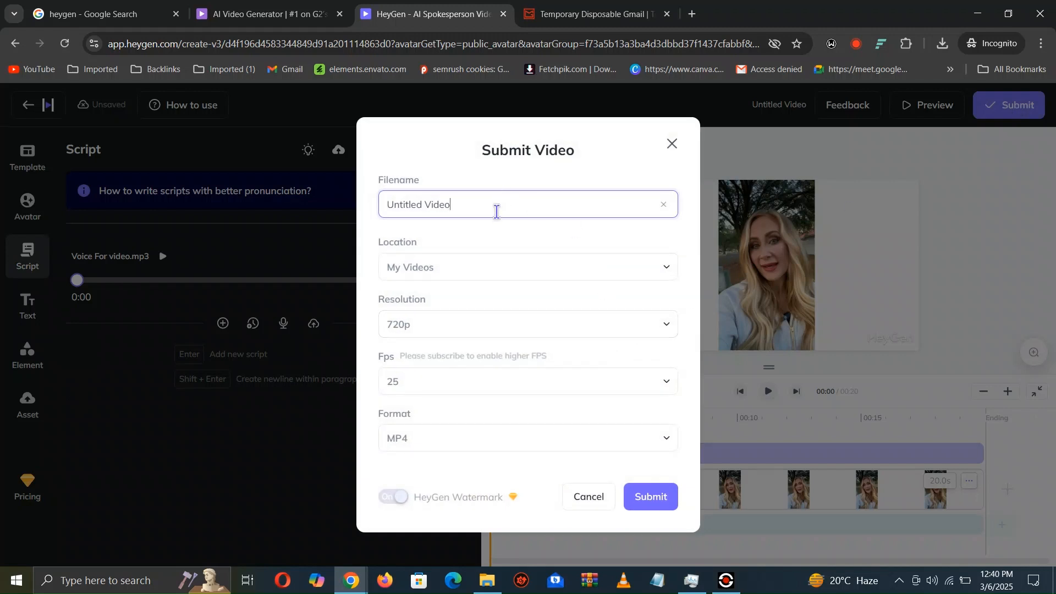
{"action": "triple_click", "coordinate": [496, 211]}
{"action": "type", "text": "semrush 2"}
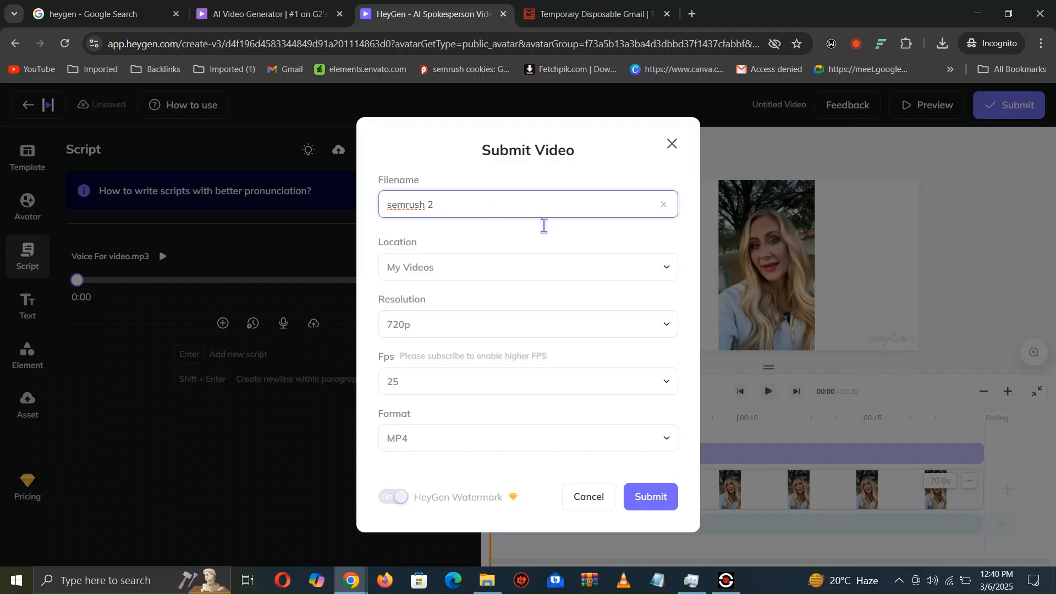
{"action": "left_click", "coordinate": [651, 496]}
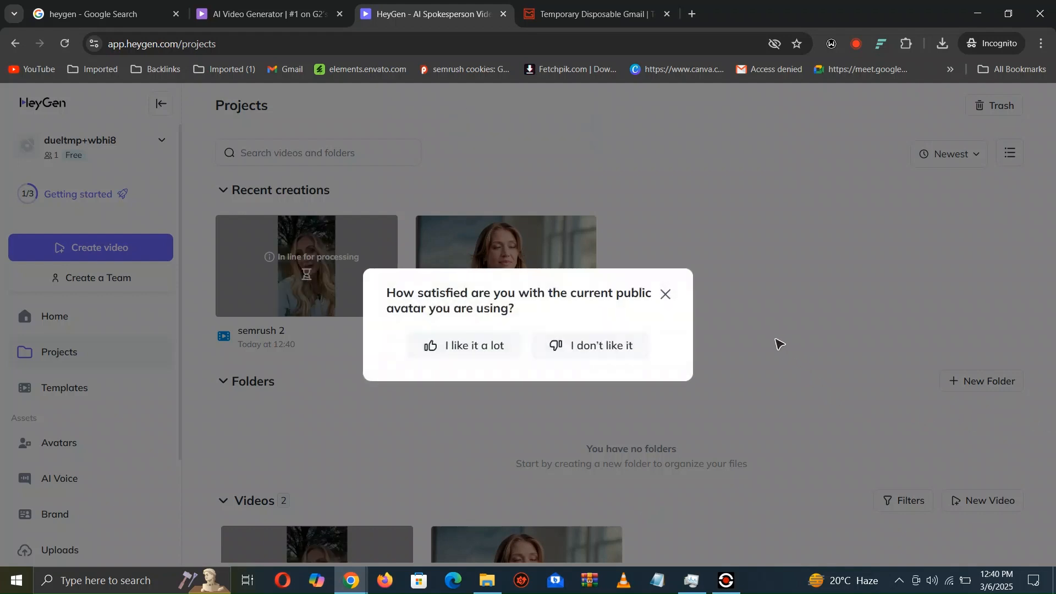
{"action": "left_click", "coordinate": [665, 294]}
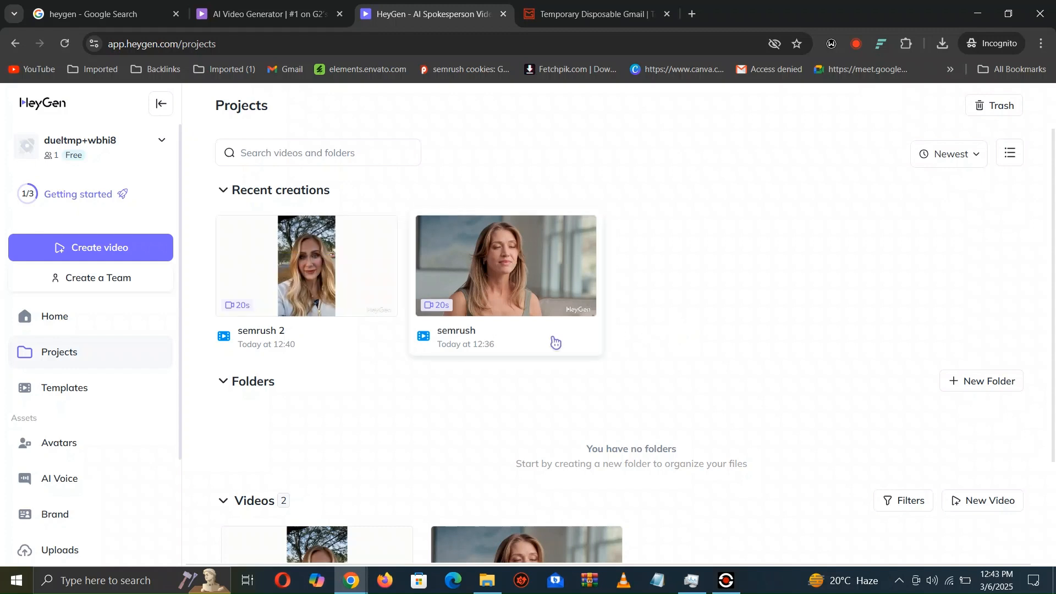
- Play the finished semrush 2 video, download it at 720P and save it as semrush 2.mp4 in Downloads
{"action": "left_click", "coordinate": [308, 291]}
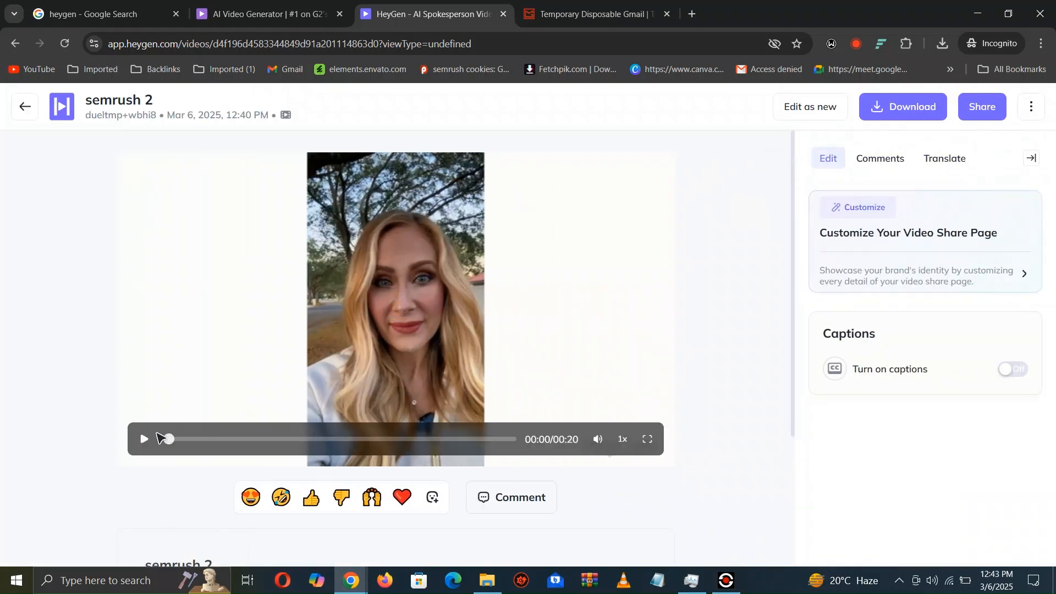
{"action": "left_click", "coordinate": [144, 439]}
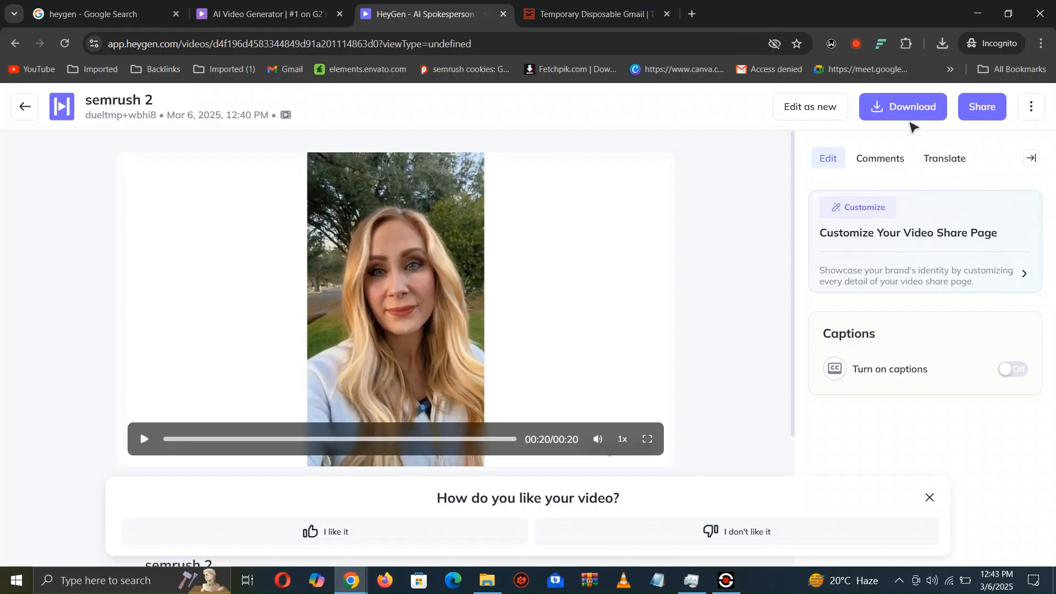
{"action": "left_click", "coordinate": [904, 107]}
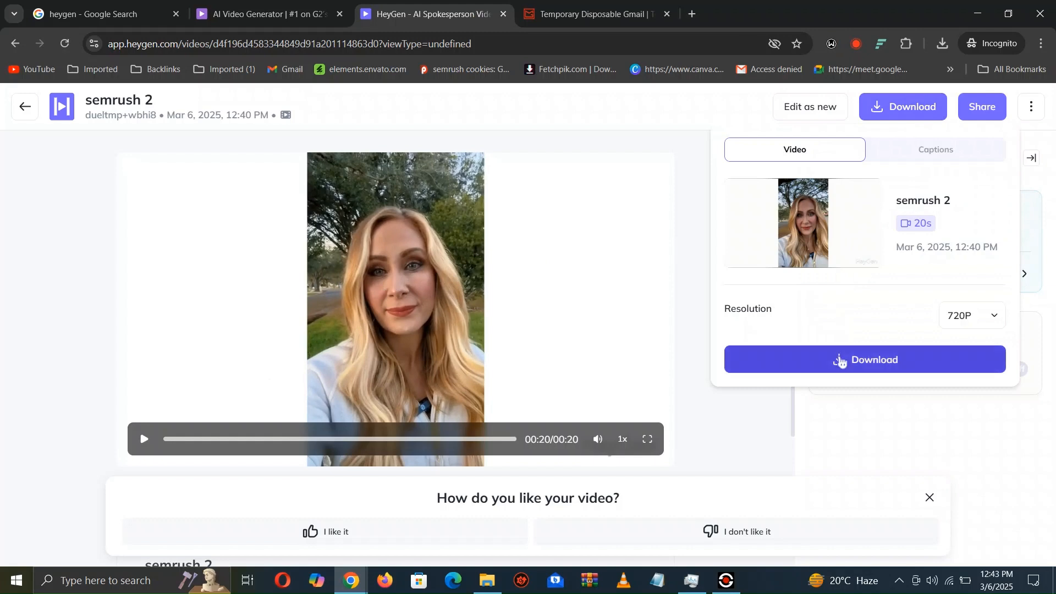
{"action": "left_click", "coordinate": [840, 361]}
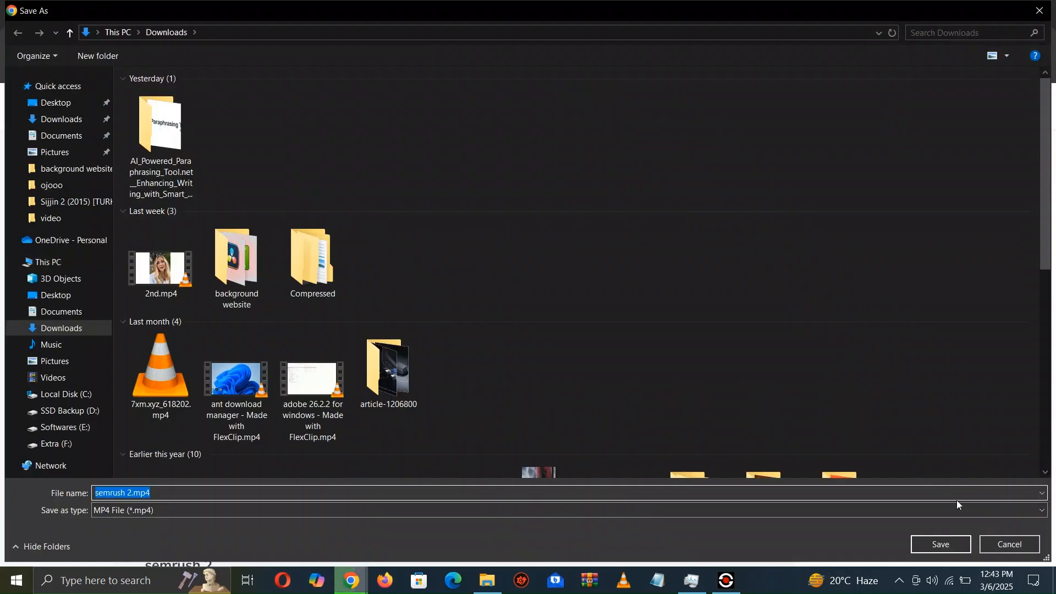
{"action": "left_click", "coordinate": [940, 544]}
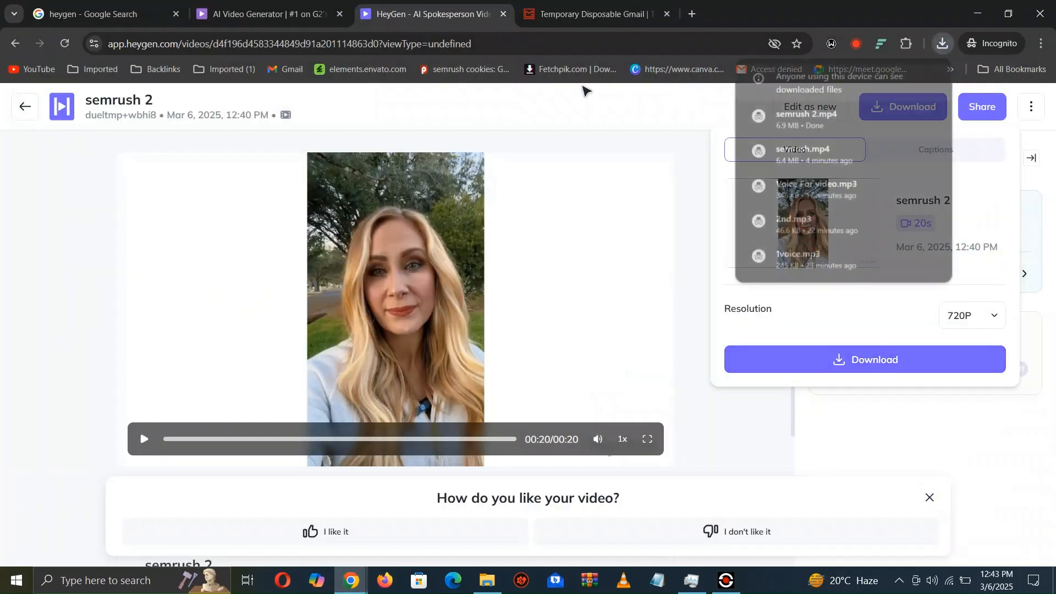
- Return to the blonde public avatars in the avatar library and examine Krishna's looks, comparing AI Photo and AI Motion types
{"action": "left_click", "coordinate": [22, 108]}
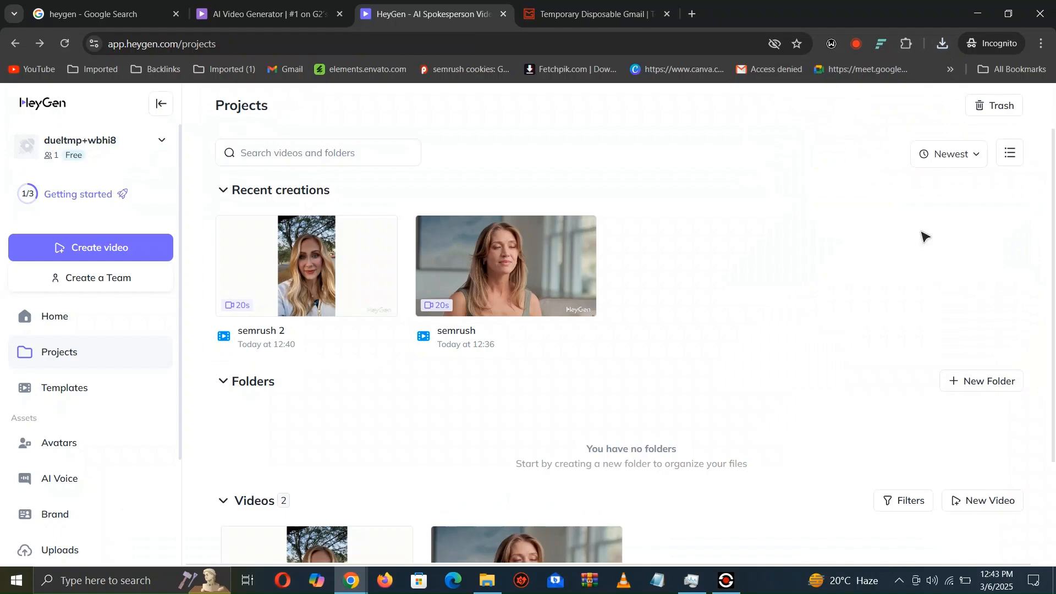
{"action": "left_click", "coordinate": [100, 453]}
{"action": "left_click_drag", "start_coordinate": [1050, 166], "coordinate": [1051, 195]}
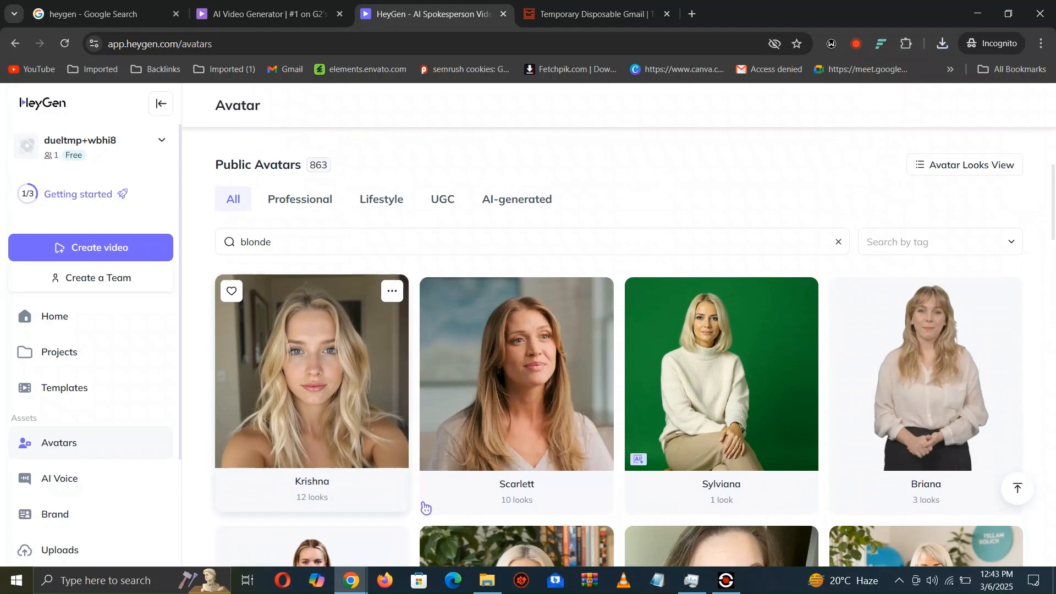
{"action": "left_click", "coordinate": [329, 437]}
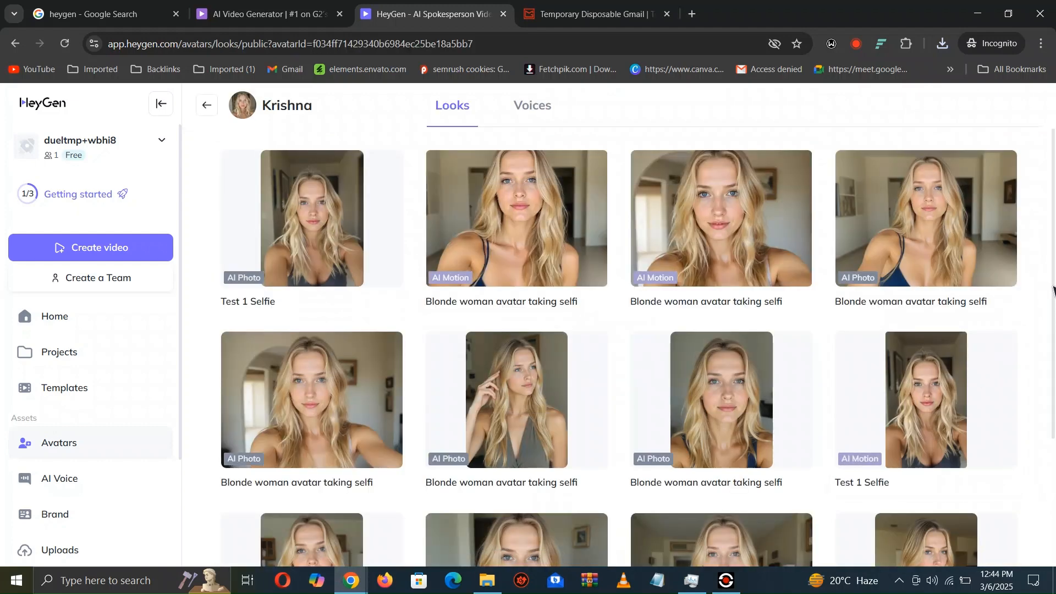
{"action": "left_click_drag", "start_coordinate": [1051, 208], "coordinate": [1054, 328]}
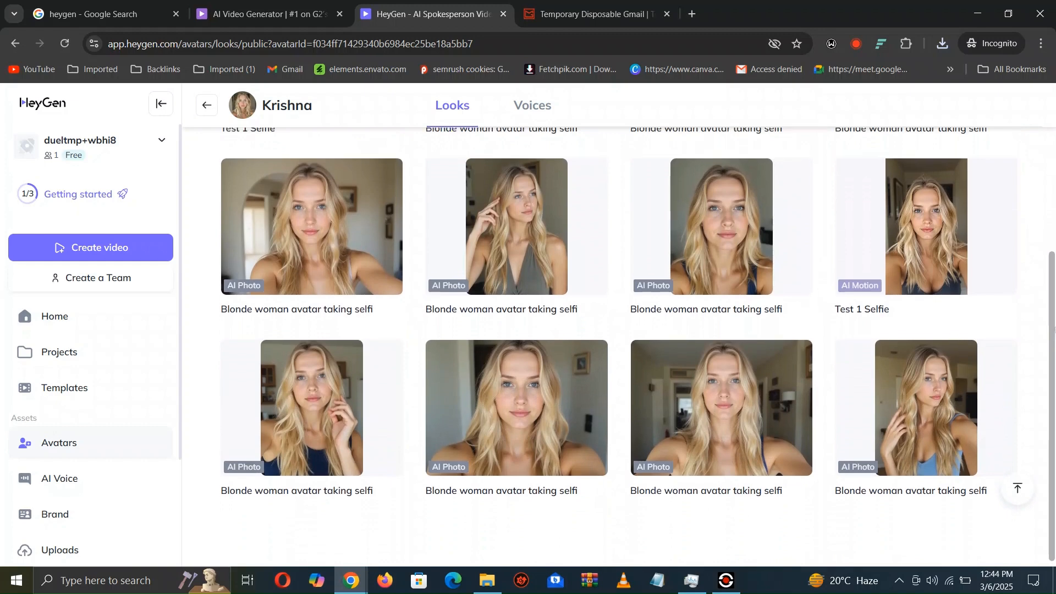
{"action": "mouse_move", "coordinate": [928, 273]}
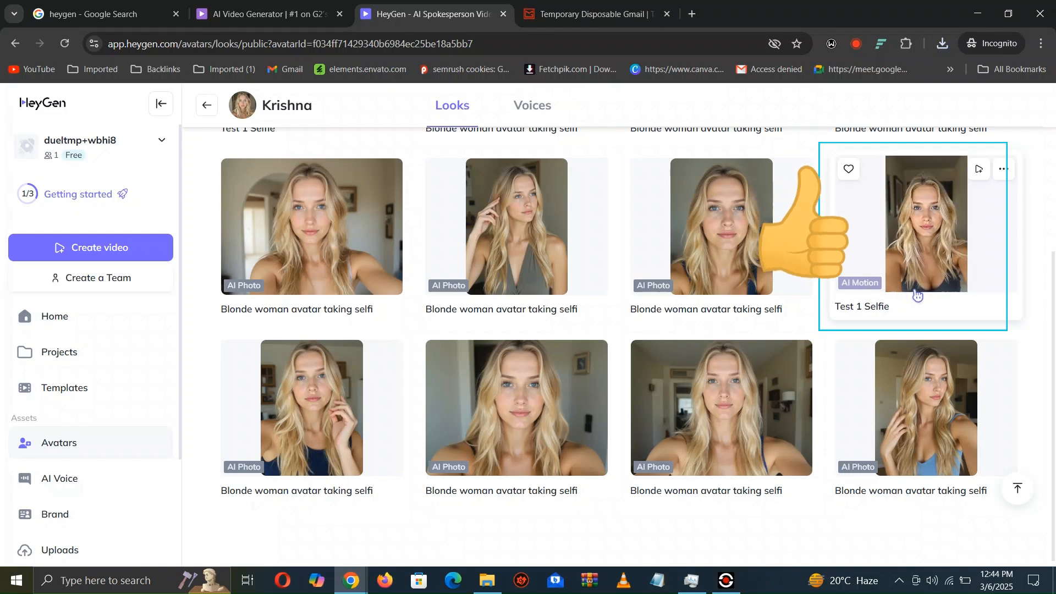
{"action": "left_click_drag", "start_coordinate": [1054, 306], "coordinate": [1052, 183]}
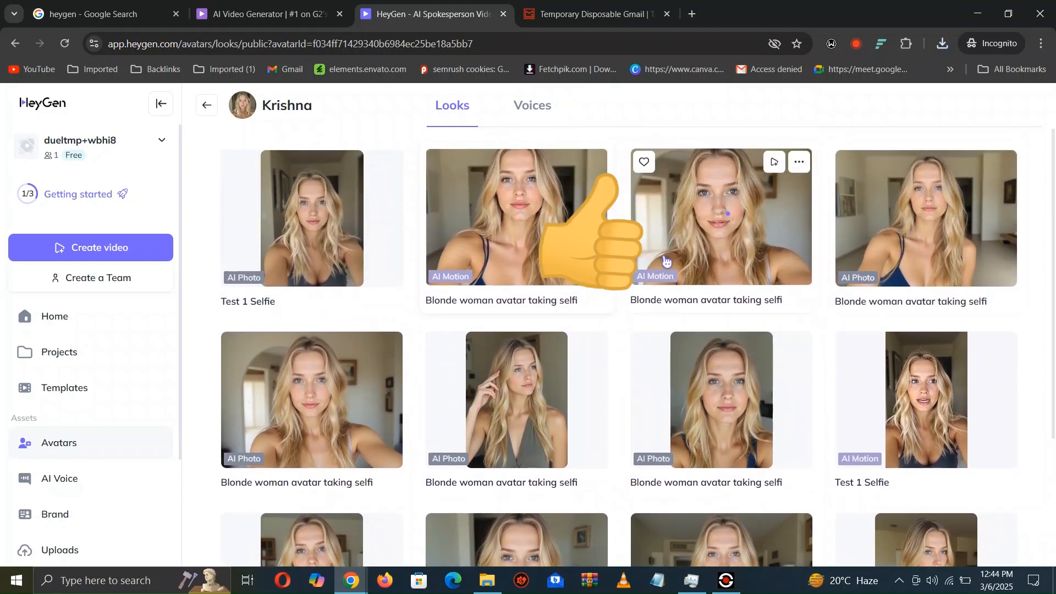